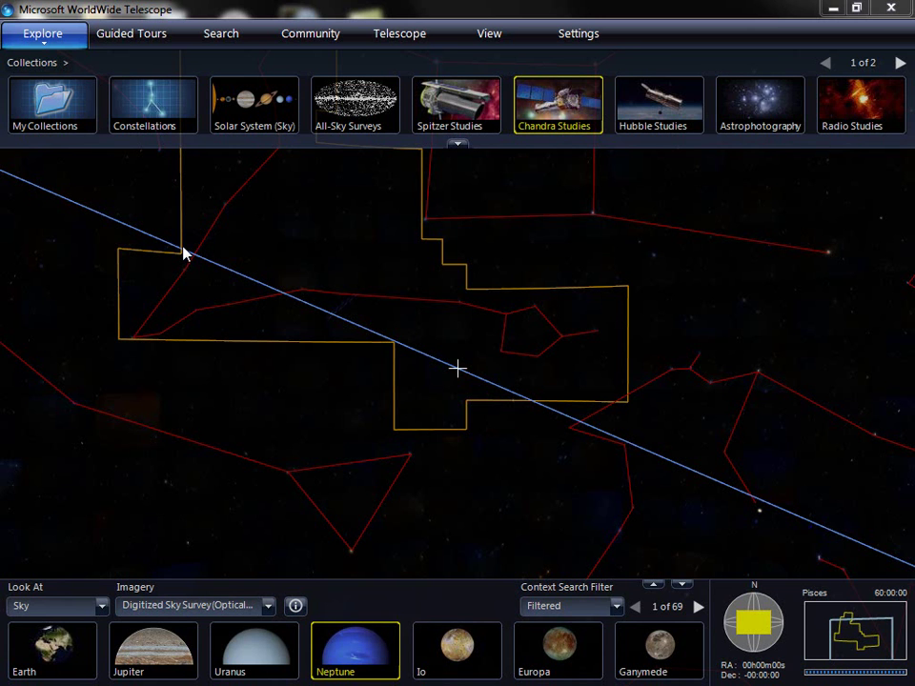
# Pan the sky from Pisces past Delphinus, Hercules and Bootes to centre Canes Venatici
pyautogui.moveTo(690, 315); pyautogui.dragTo(155, 420)
pyautogui.moveTo(746, 336); pyautogui.dragTo(258, 481)
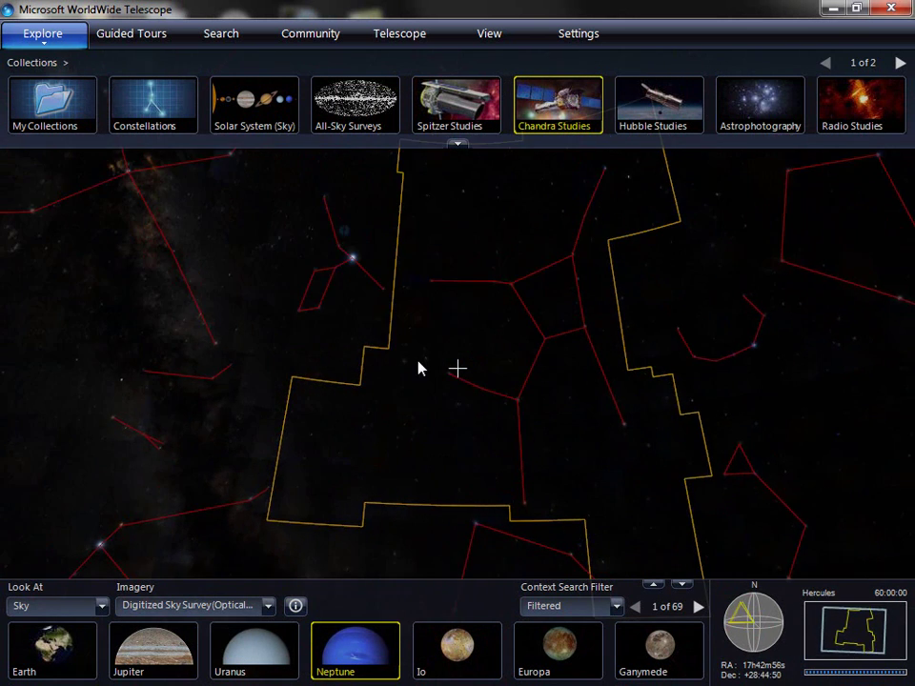
pyautogui.moveTo(419, 368); pyautogui.dragTo(366, 437)
pyautogui.moveTo(702, 438); pyautogui.dragTo(483, 363)
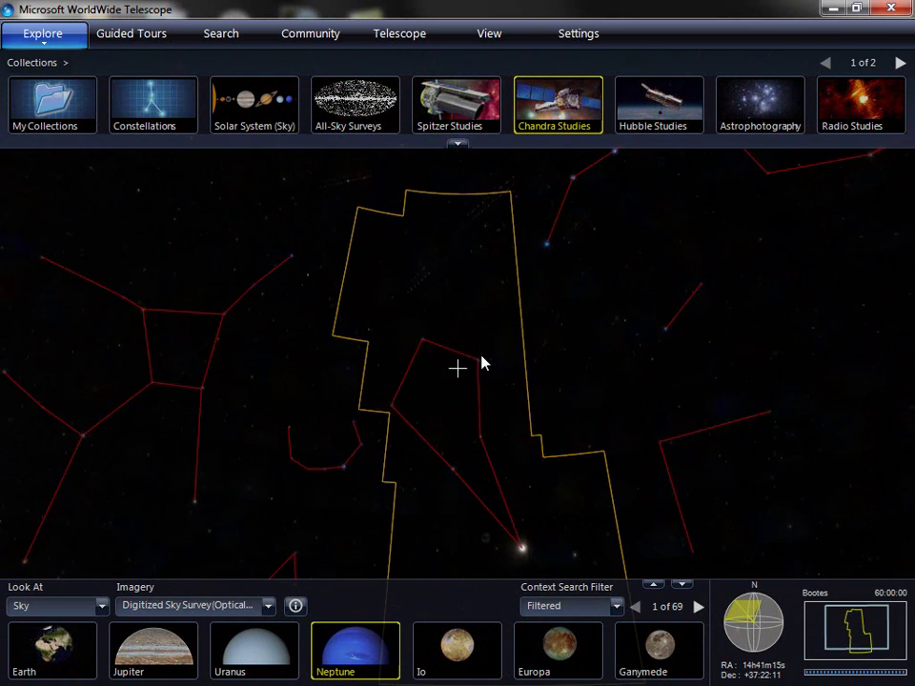
pyautogui.moveTo(862, 362); pyautogui.dragTo(662, 437)
pyautogui.moveTo(603, 417); pyautogui.dragTo(552, 423)
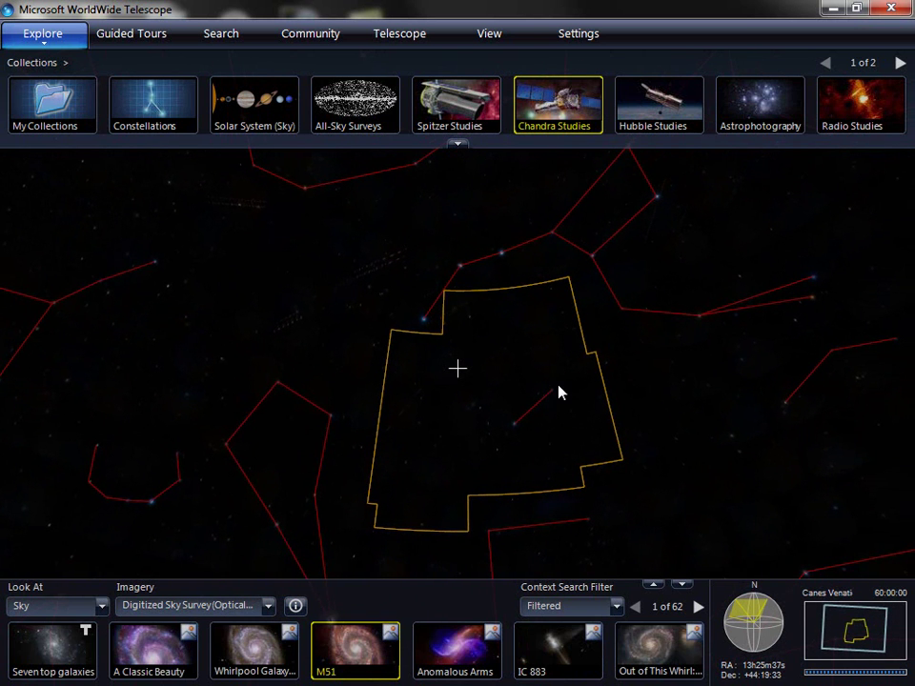
pyautogui.moveTo(523, 347); pyautogui.dragTo(529, 372)
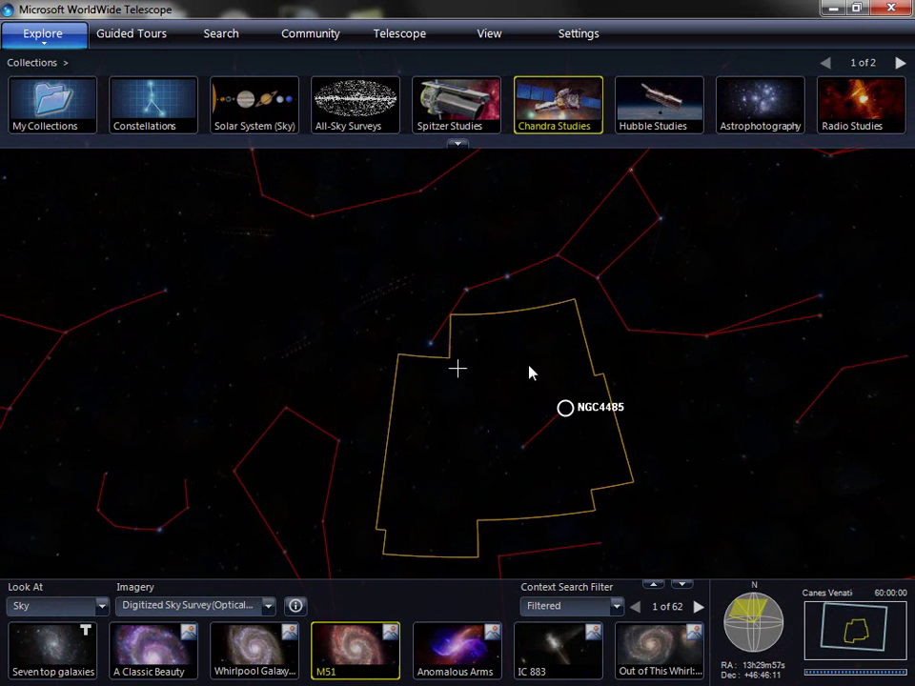
pyautogui.scroll(5, 505, 415)
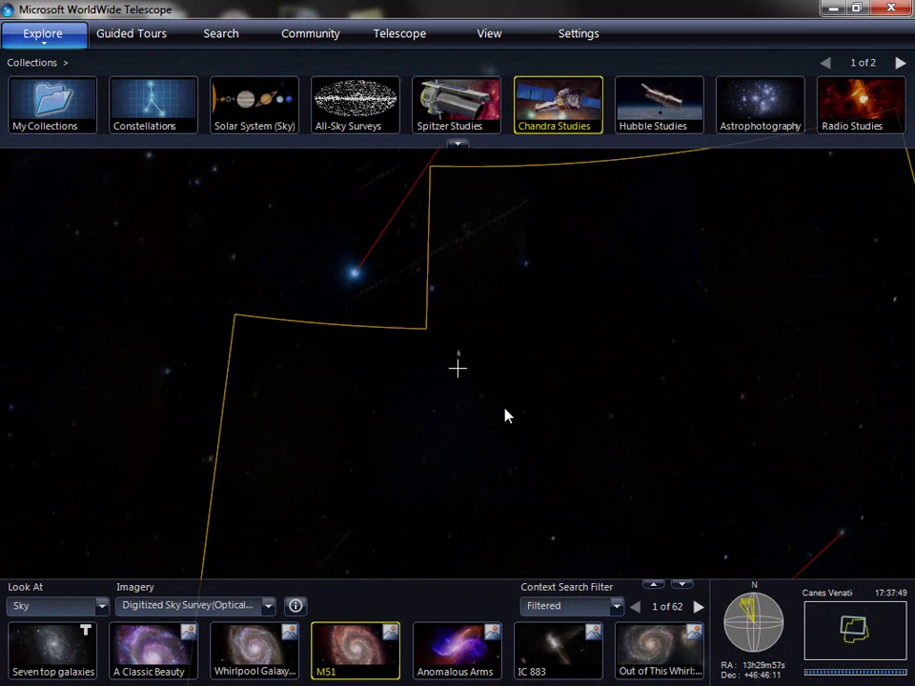
pyautogui.moveTo(523, 330); pyautogui.dragTo(515, 379)
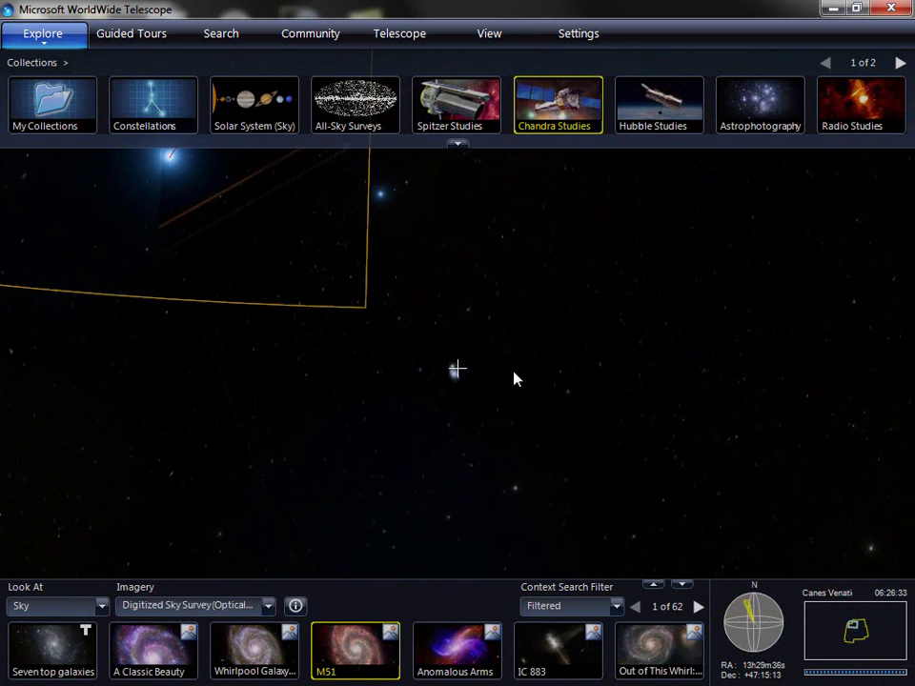
pyautogui.scroll(5, 527, 409)
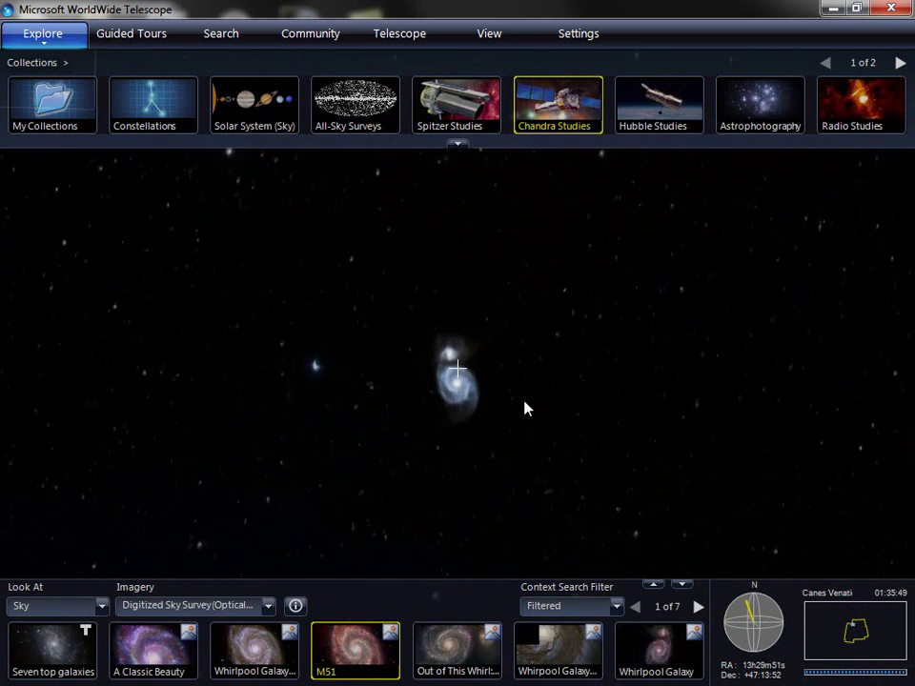
pyautogui.scroll(-3, 527, 409)
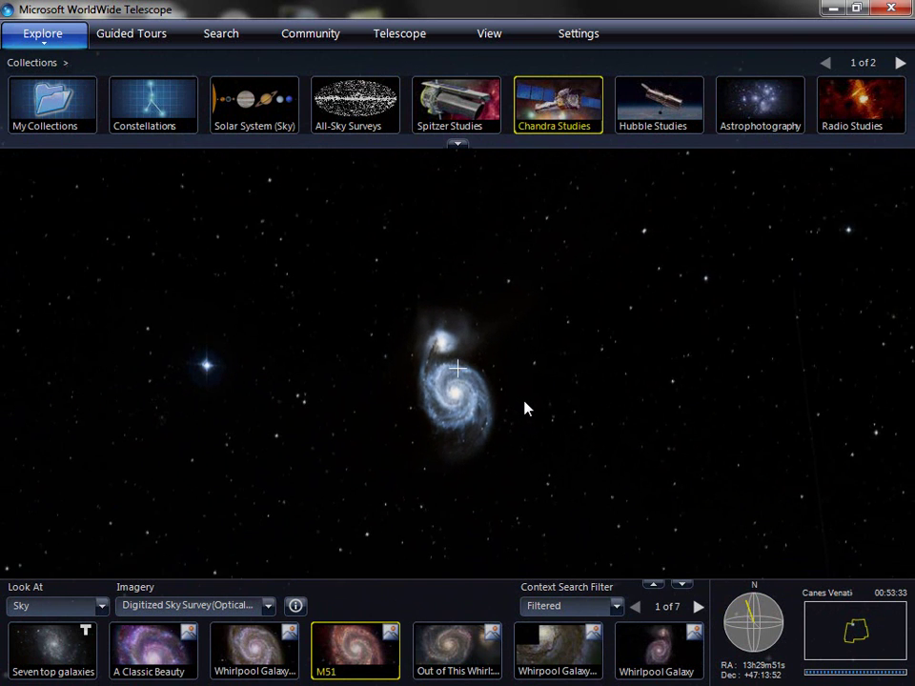
pyautogui.scroll(3, 525, 409)
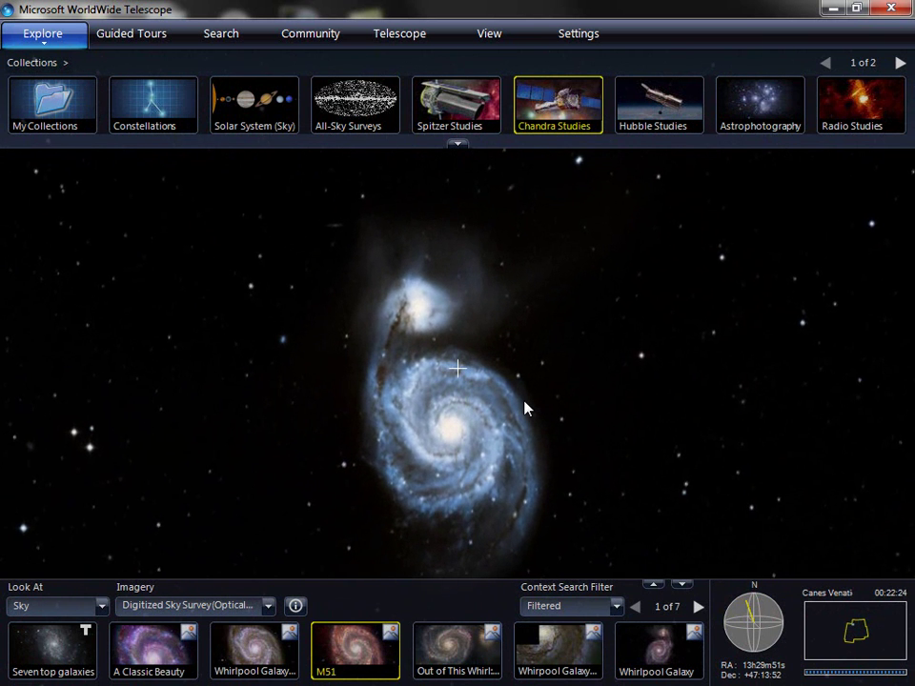
pyautogui.scroll(-5, 525, 409)
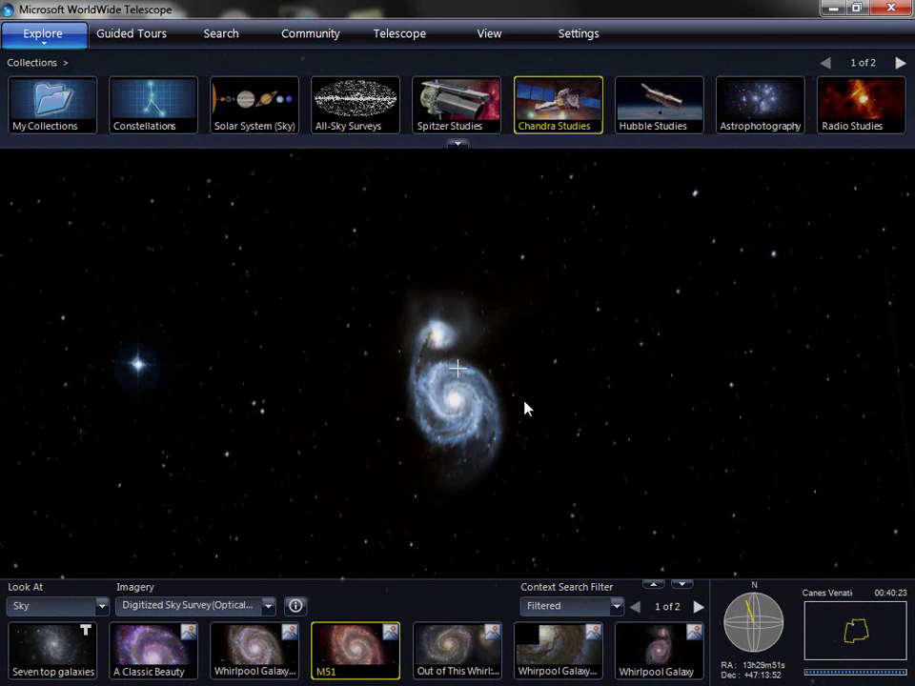
pyautogui.scroll(-4, 525, 409)
pyautogui.scroll(3, 526, 409)
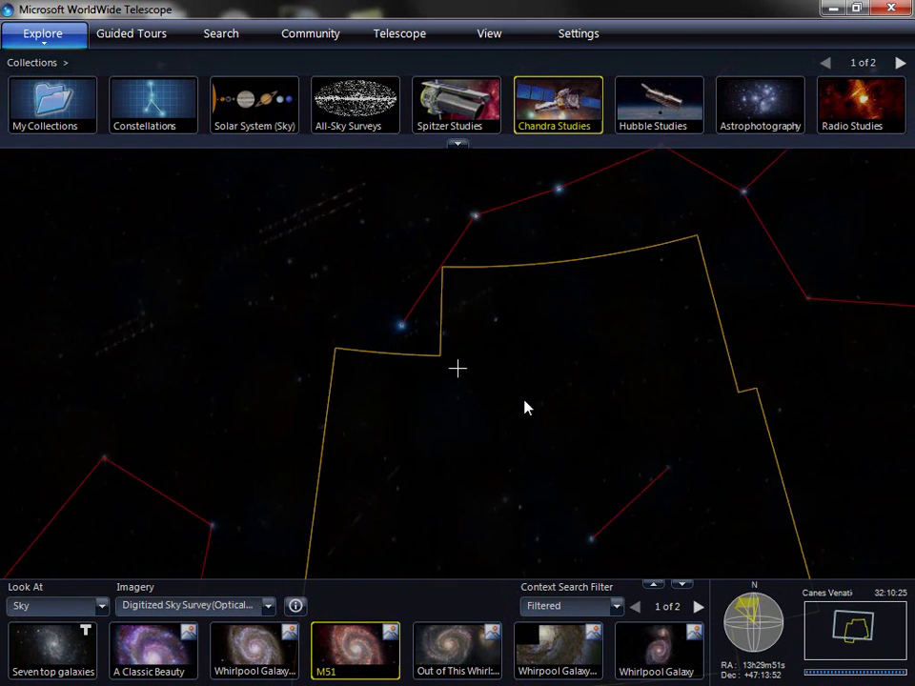
pyautogui.moveTo(636, 408)
pyautogui.mouseDown()
pyautogui.moveTo(390, 417)
pyautogui.moveTo(649, 417)
pyautogui.mouseUp()
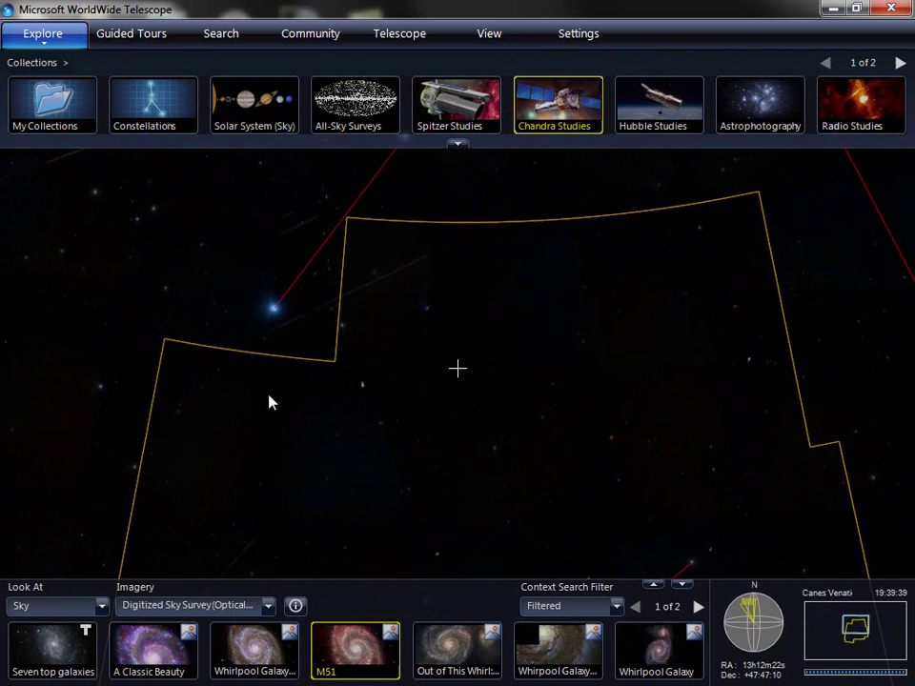
pyautogui.moveTo(272, 403); pyautogui.dragTo(709, 430)
pyautogui.moveTo(631, 382); pyautogui.dragTo(389, 384)
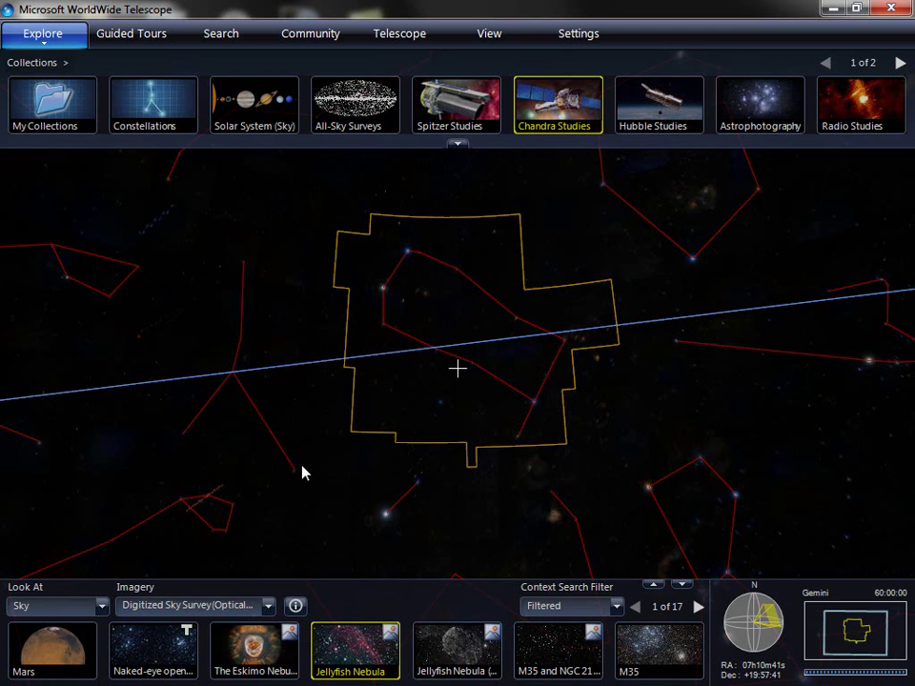
# Pan to Cancer and page through nearby objects to page 5, then back to page 3
pyautogui.moveTo(302, 473); pyautogui.dragTo(388, 468)
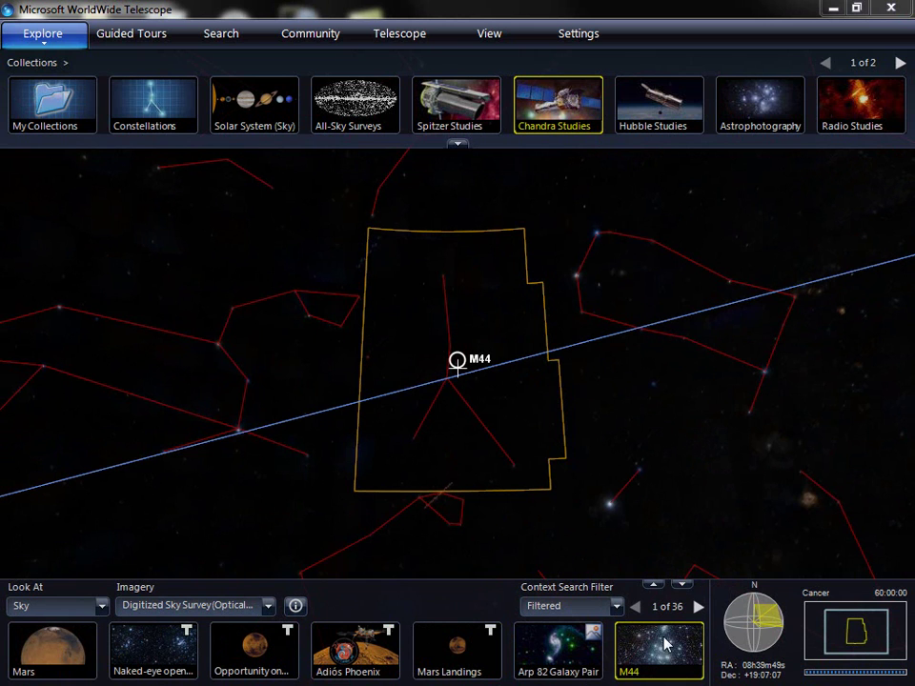
pyautogui.click(699, 608)
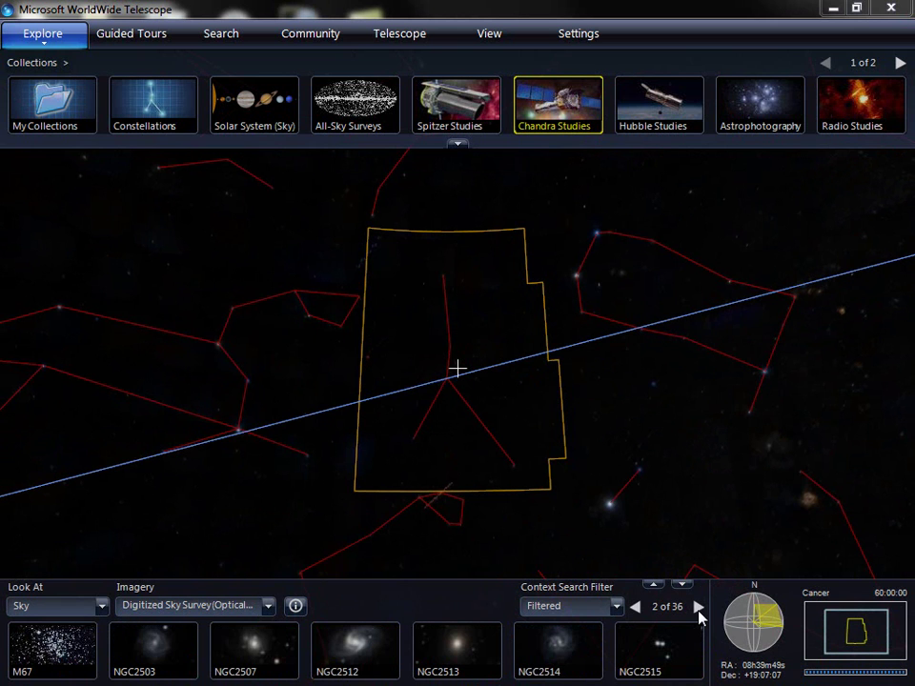
pyautogui.click(699, 607)
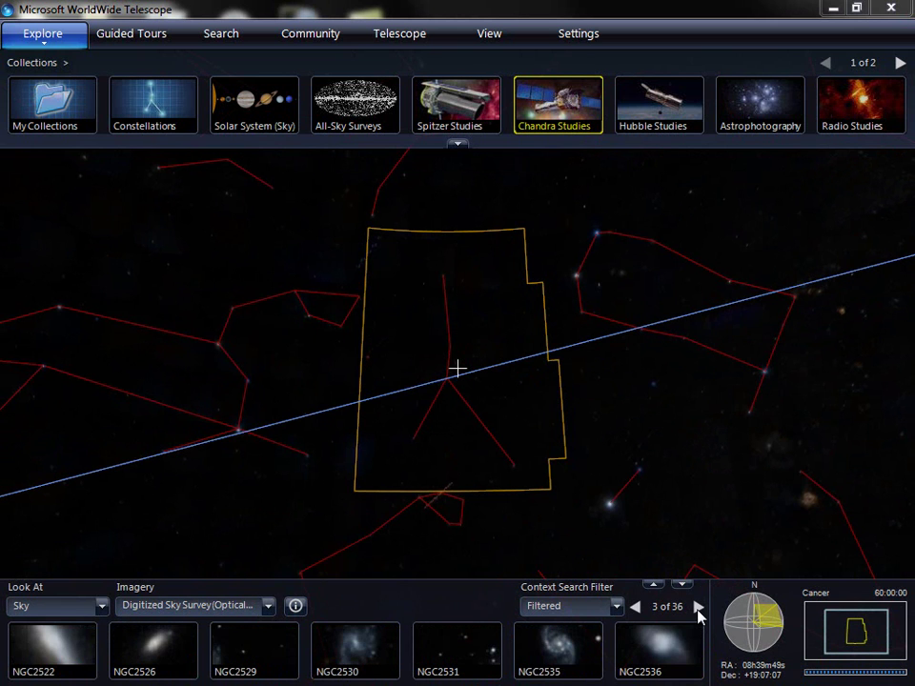
pyautogui.click(699, 607)
pyautogui.click(699, 607)
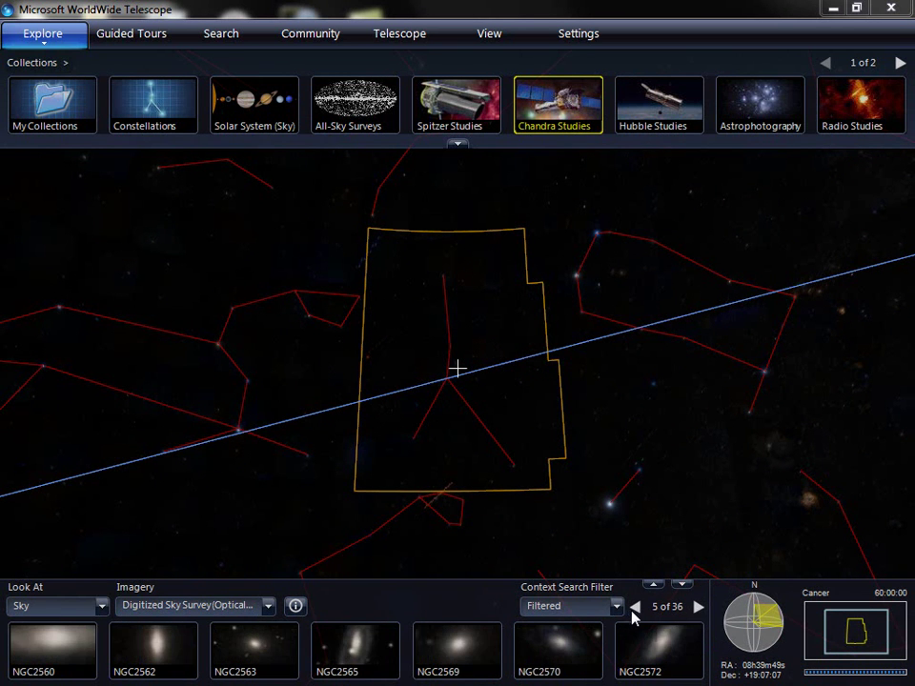
pyautogui.click(635, 608)
pyautogui.click(635, 607)
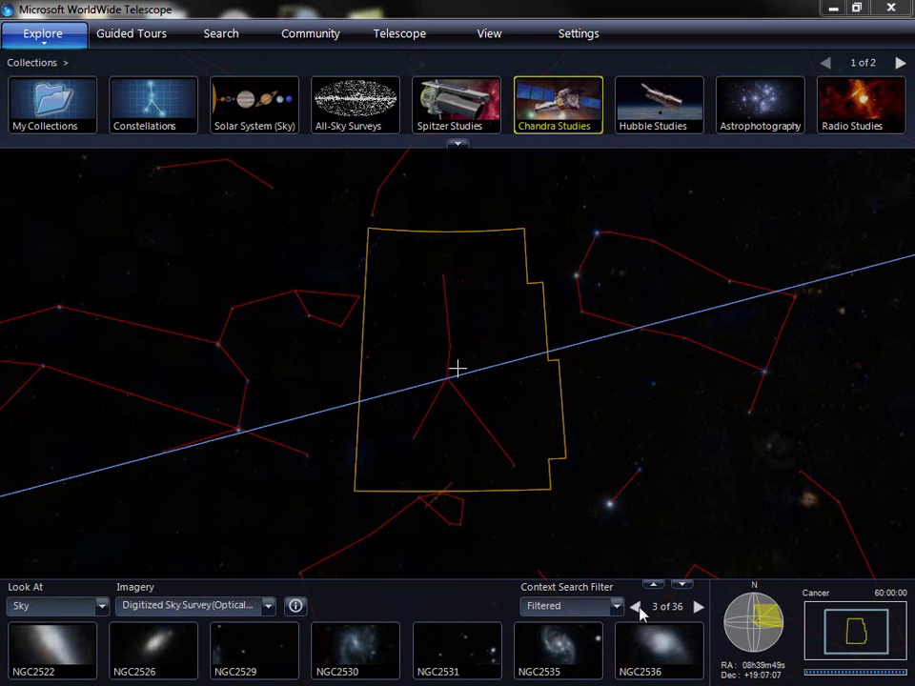
# Add Stellar to the Context Search Filter so results show All object types
pyautogui.click(616, 608)
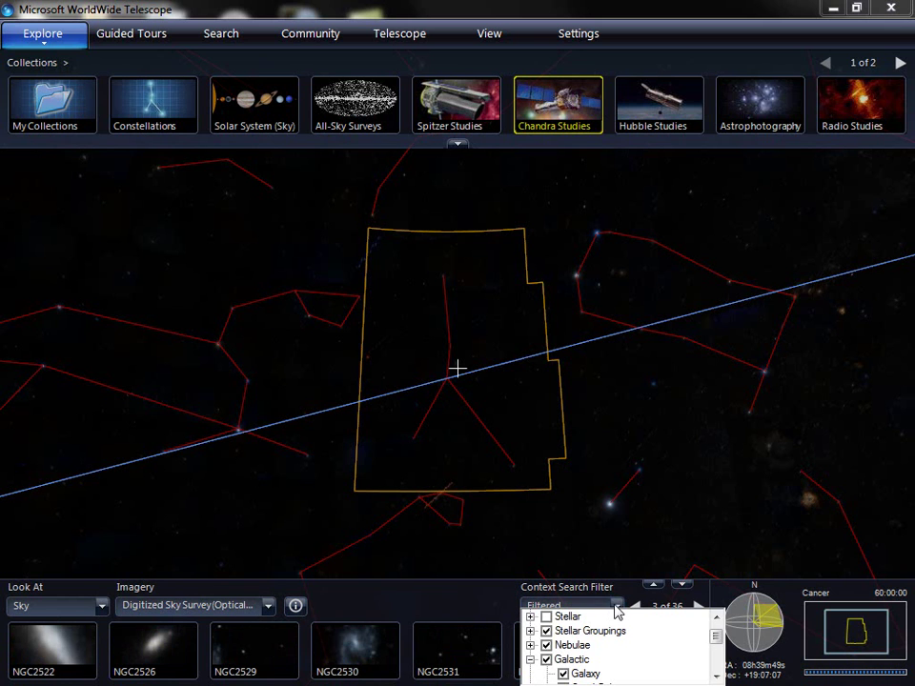
pyautogui.click(545, 618)
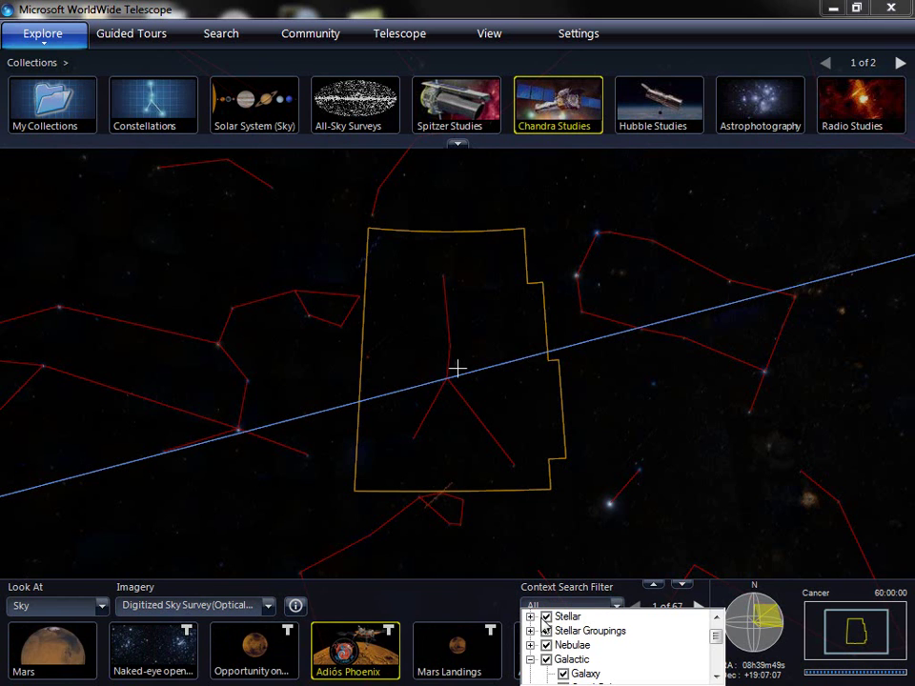
pyautogui.click(617, 607)
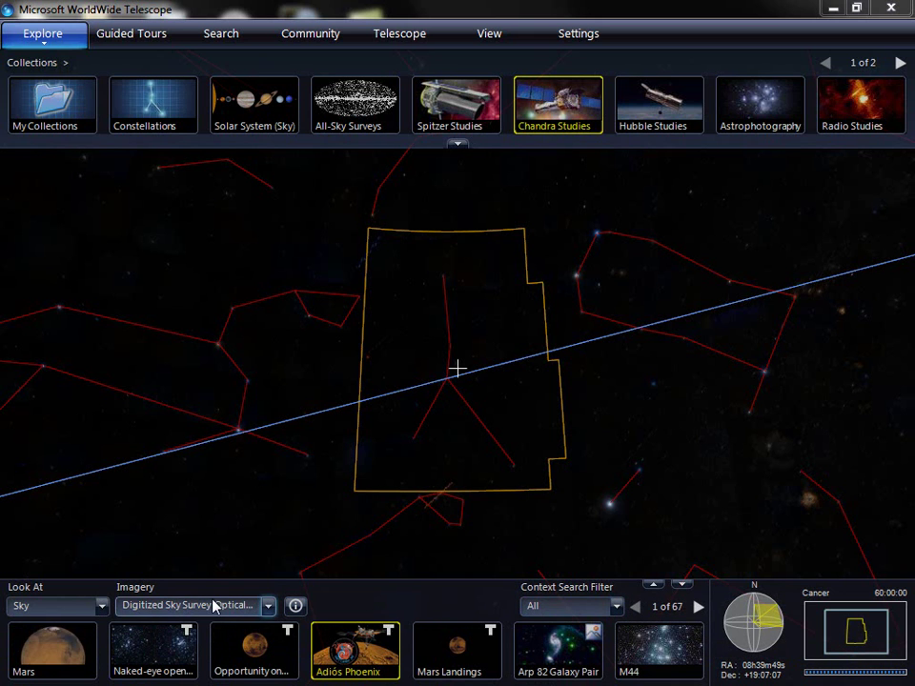
# Set Look At to Earth, then to SolarSystem for the 3D solar system view
pyautogui.click(38, 608)
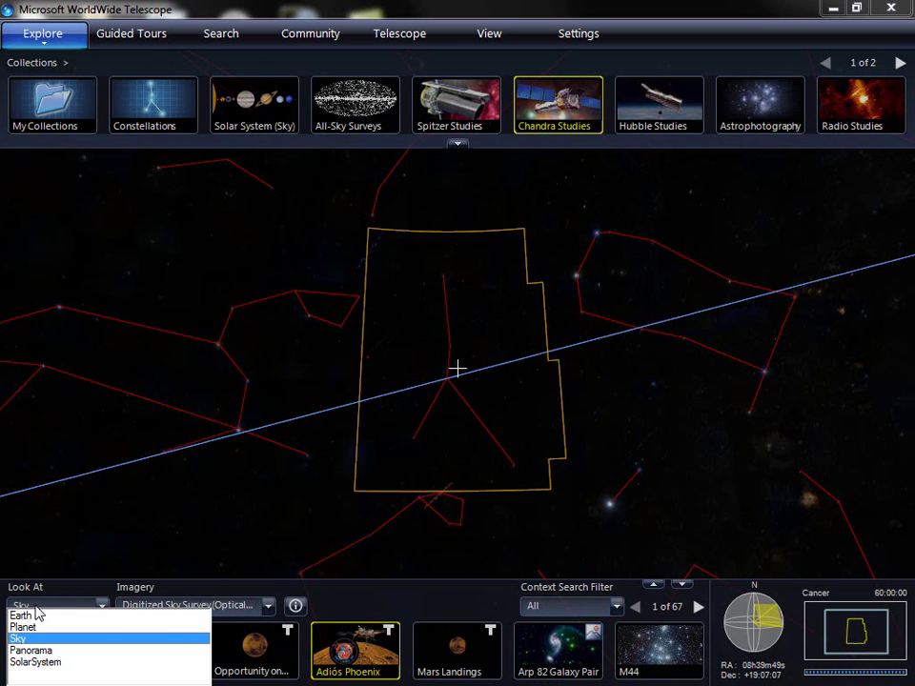
pyautogui.click(29, 616)
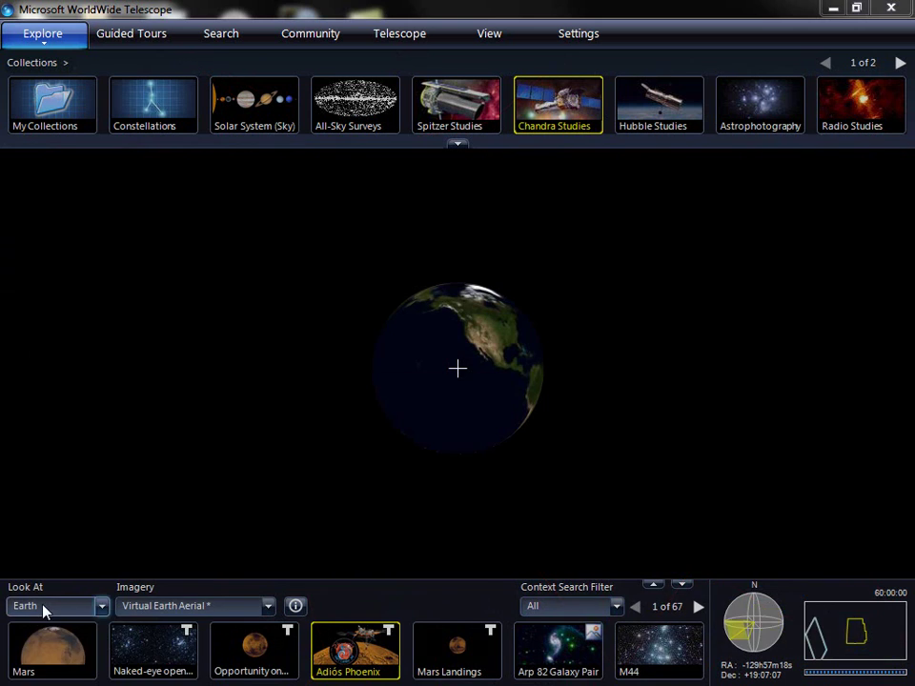
pyautogui.click(62, 675)
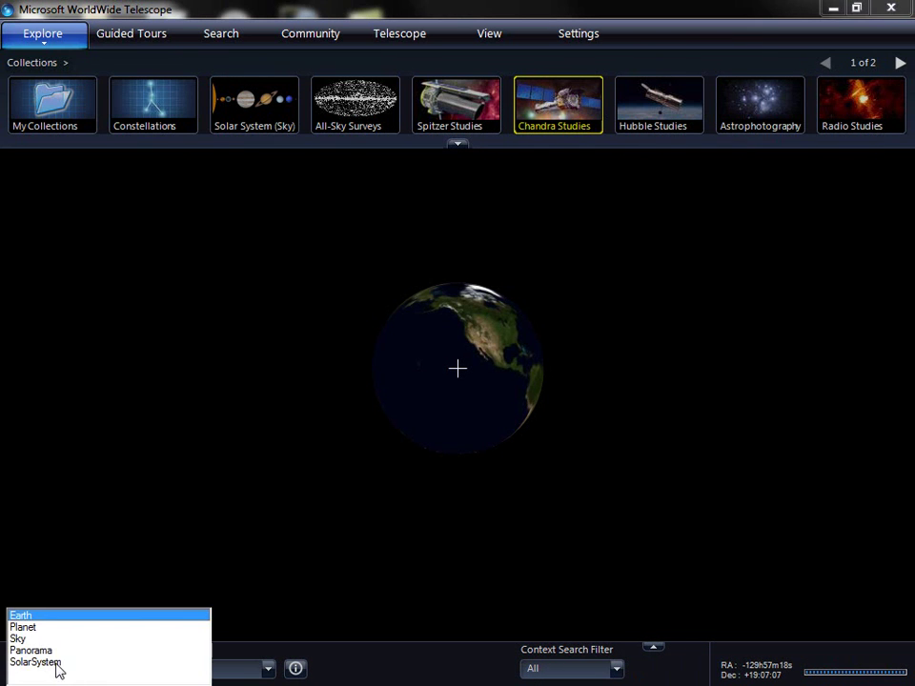
pyautogui.click(36, 662)
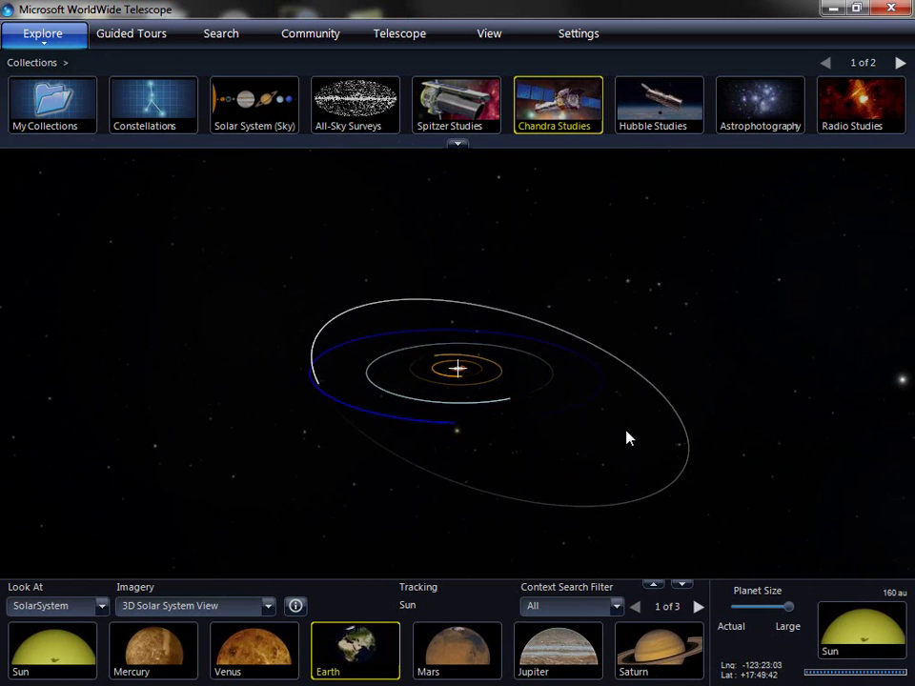
# Orbit and tilt the solar system until the orbits are nearly edge-on, then view the inner planets
pyautogui.moveTo(725, 406); pyautogui.dragTo(247, 433)
pyautogui.moveTo(639, 416); pyautogui.dragTo(242, 425)
pyautogui.moveTo(586, 309); pyautogui.dragTo(185, 420)
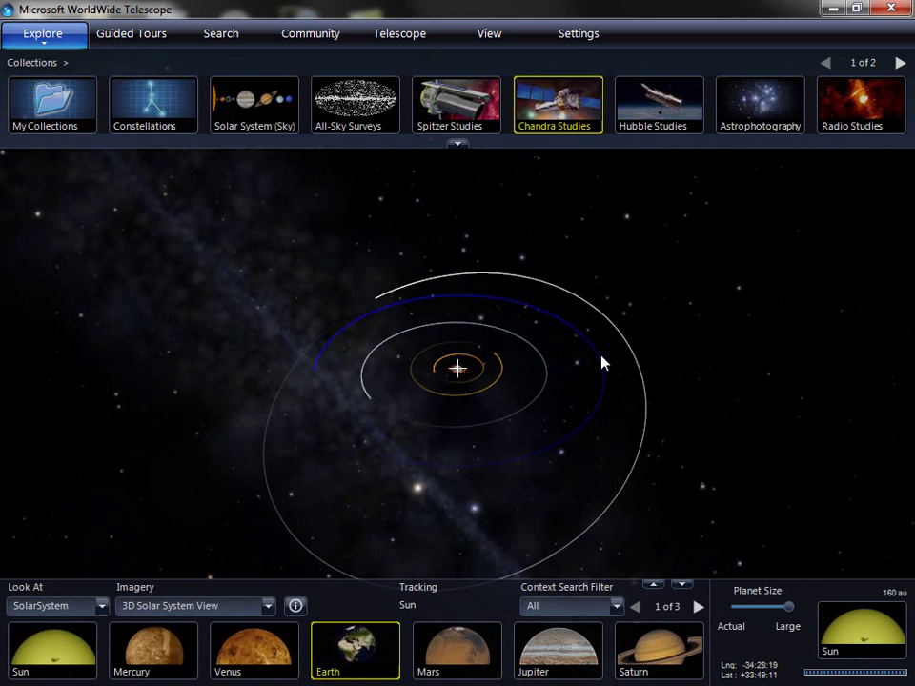
pyautogui.moveTo(601, 361); pyautogui.dragTo(287, 431)
pyautogui.moveTo(499, 371)
pyautogui.mouseDown()
pyautogui.moveTo(488, 214)
pyautogui.moveTo(488, 368)
pyautogui.mouseUp()
pyautogui.scroll(6, 488, 366)
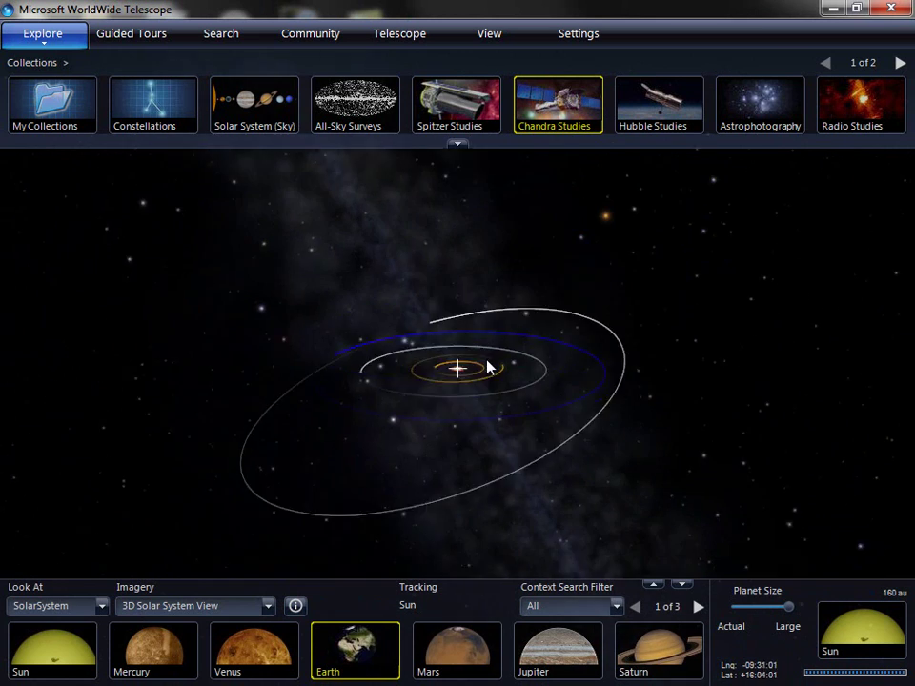
pyautogui.moveTo(499, 303); pyautogui.dragTo(506, 496)
# Zoom out beyond the solar system and Milky Way while rotating the surrounding stars
pyautogui.scroll(-5, 532, 173)
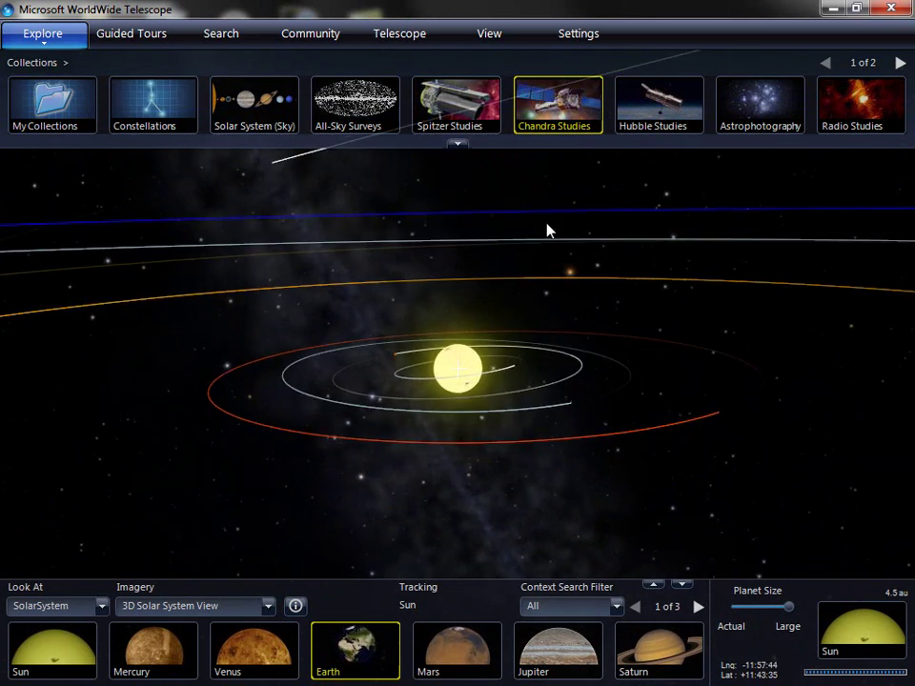
pyautogui.scroll(-10, 545, 357)
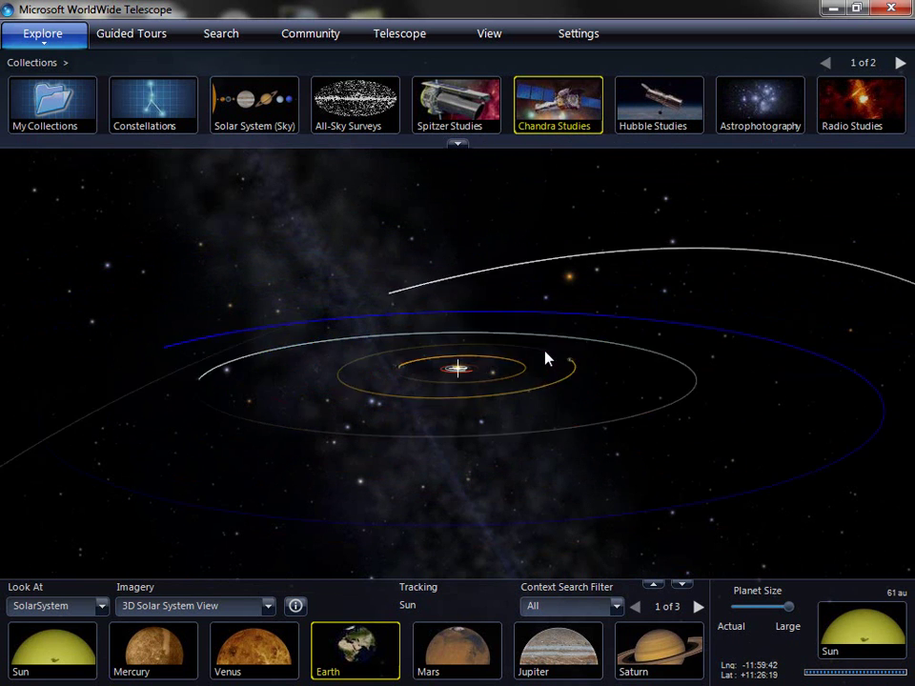
pyautogui.scroll(-3, 545, 357)
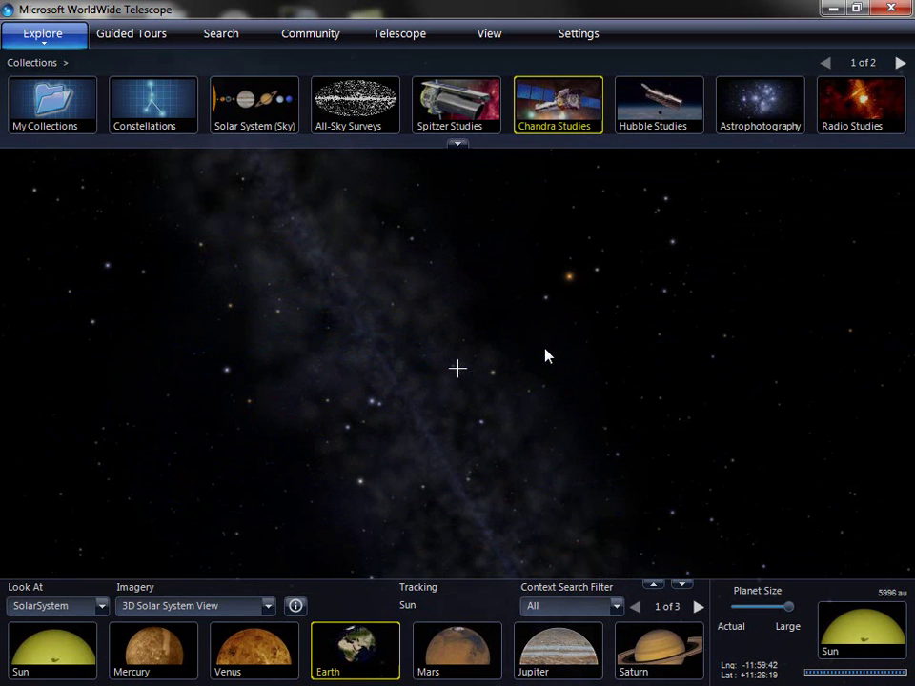
pyautogui.scroll(-10, 546, 357)
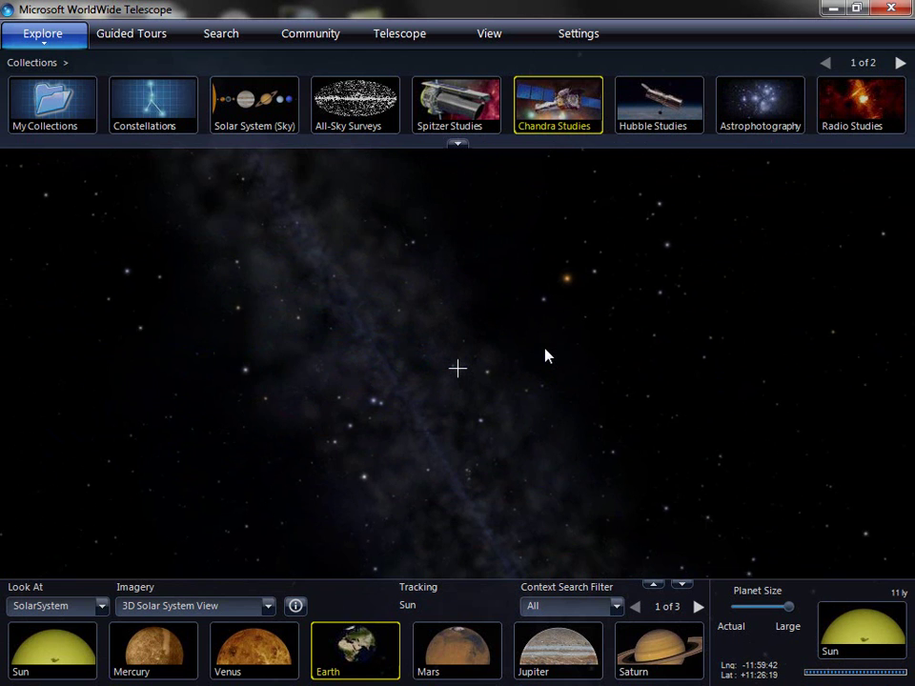
pyautogui.moveTo(734, 342); pyautogui.dragTo(534, 412)
pyautogui.scroll(-5, 531, 411)
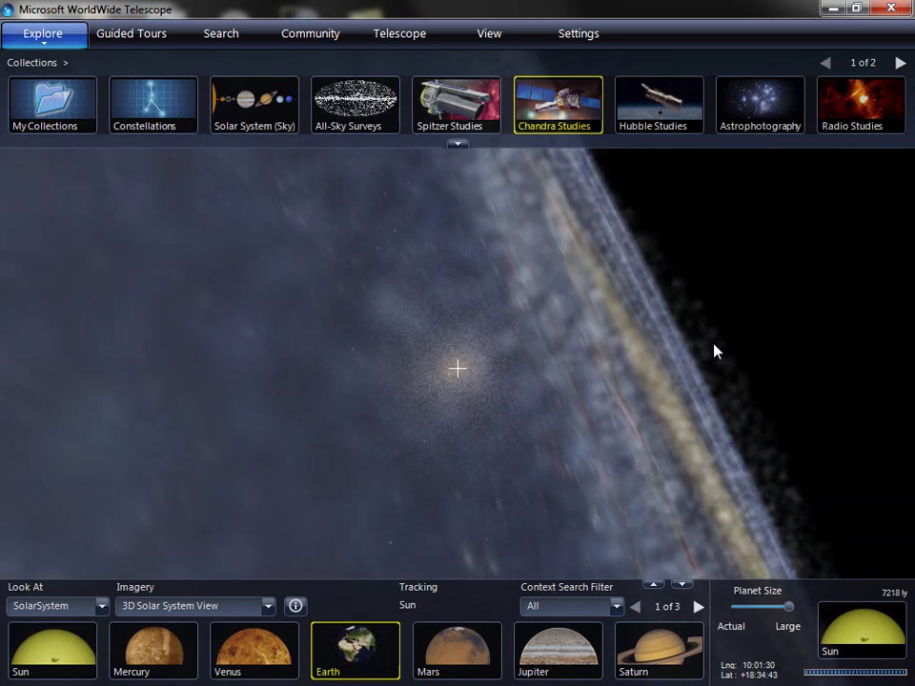
pyautogui.moveTo(715, 352); pyautogui.dragTo(430, 394)
pyautogui.scroll(-5, 454, 392)
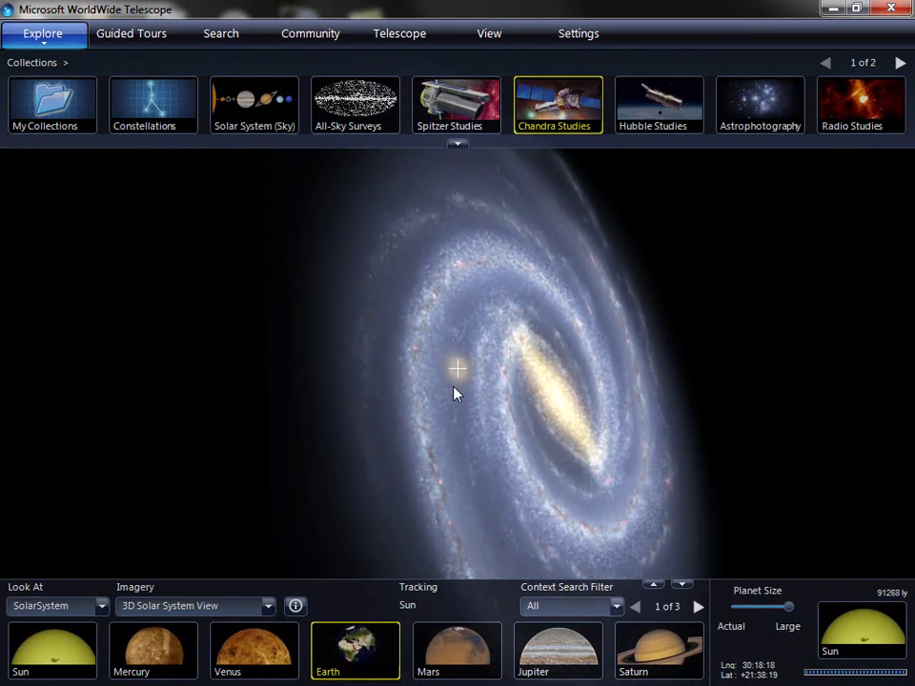
pyautogui.scroll(-2, 454, 391)
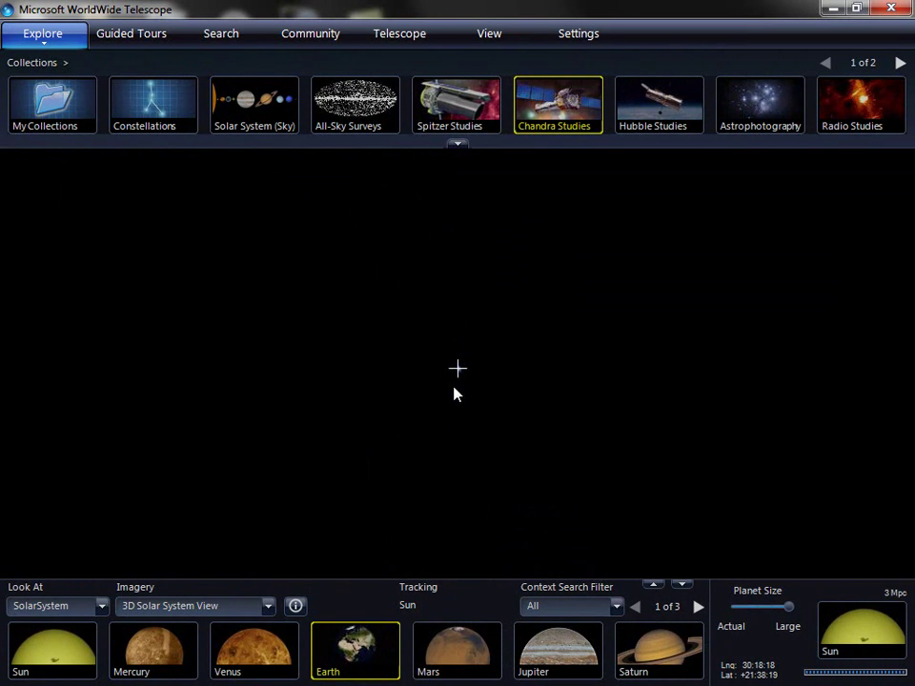
pyautogui.scroll(-6, 454, 391)
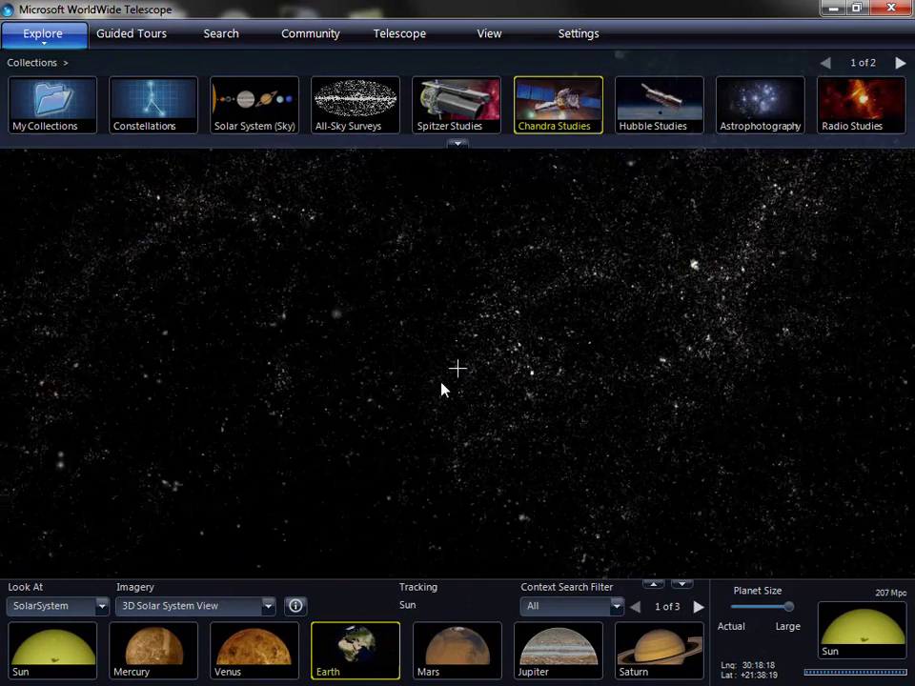
# Rotate the field of distant galaxies, about 264 Mpc across, into view
pyautogui.moveTo(559, 401); pyautogui.dragTo(409, 409)
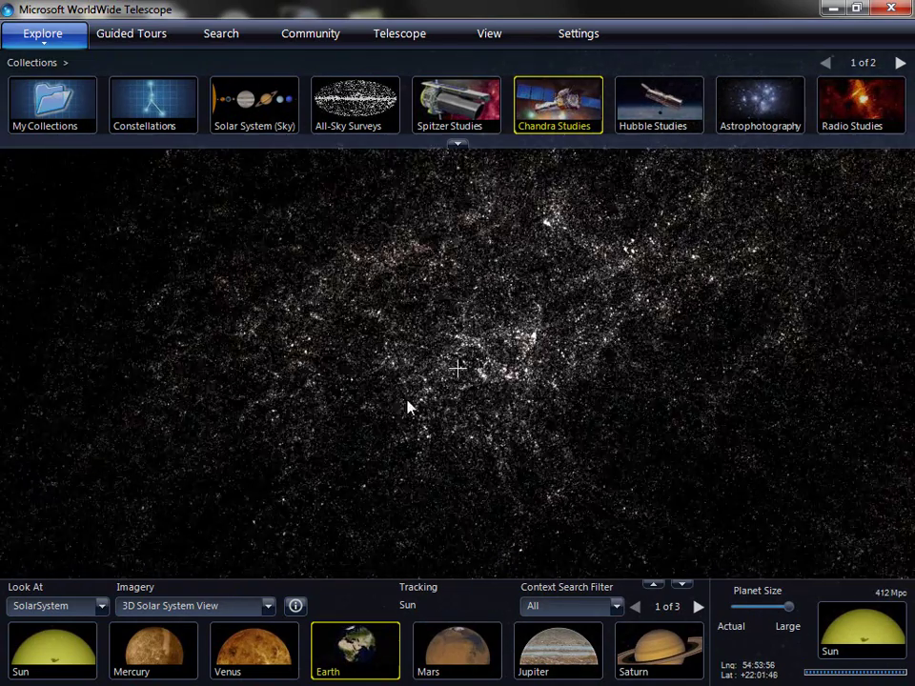
pyautogui.moveTo(575, 386); pyautogui.dragTo(237, 423)
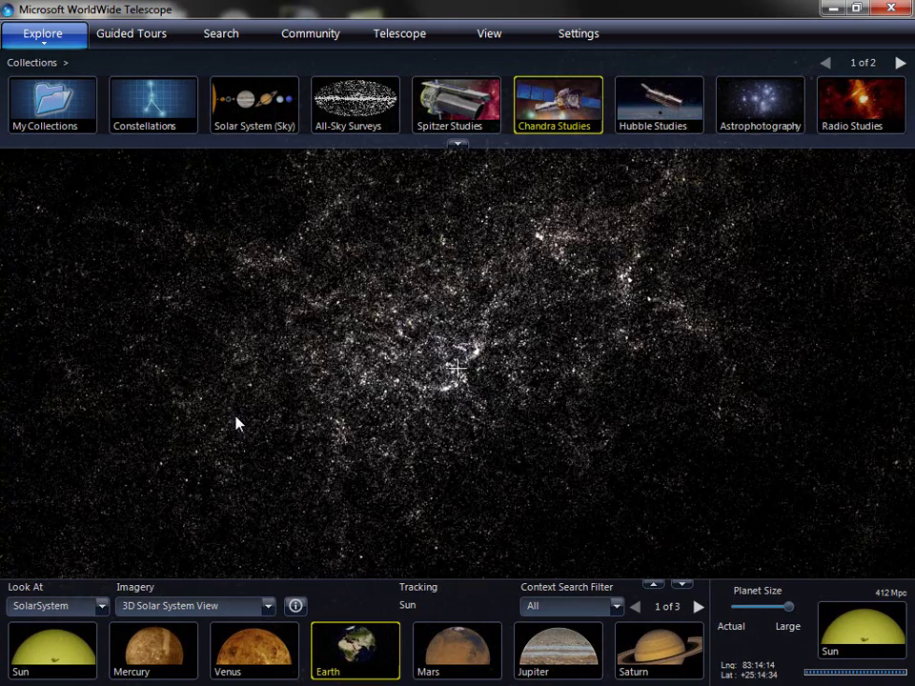
pyautogui.moveTo(381, 431); pyautogui.dragTo(474, 416)
pyautogui.scroll(2, 473, 416)
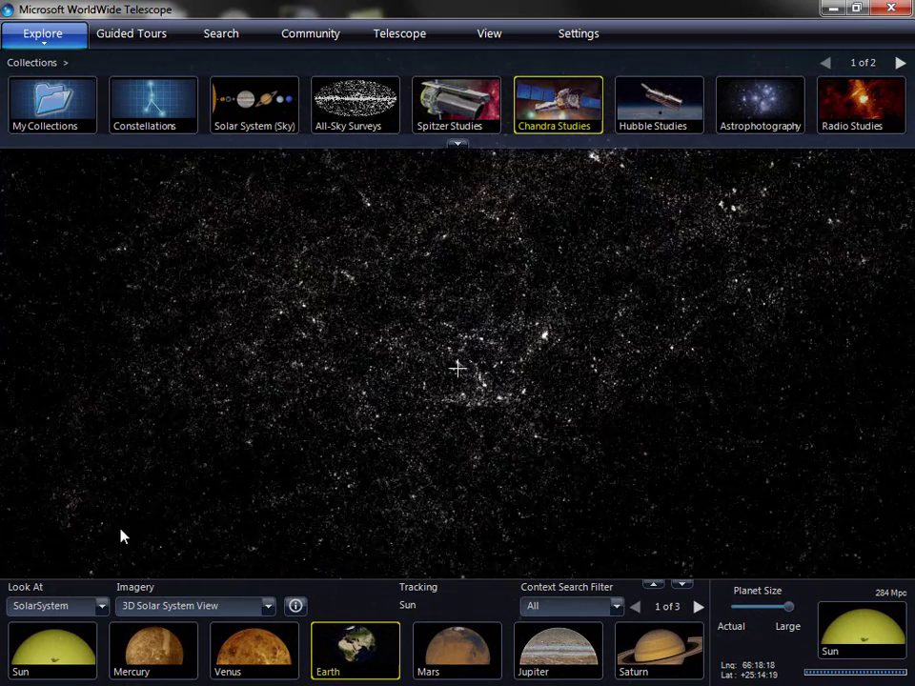
pyautogui.click(101, 606)
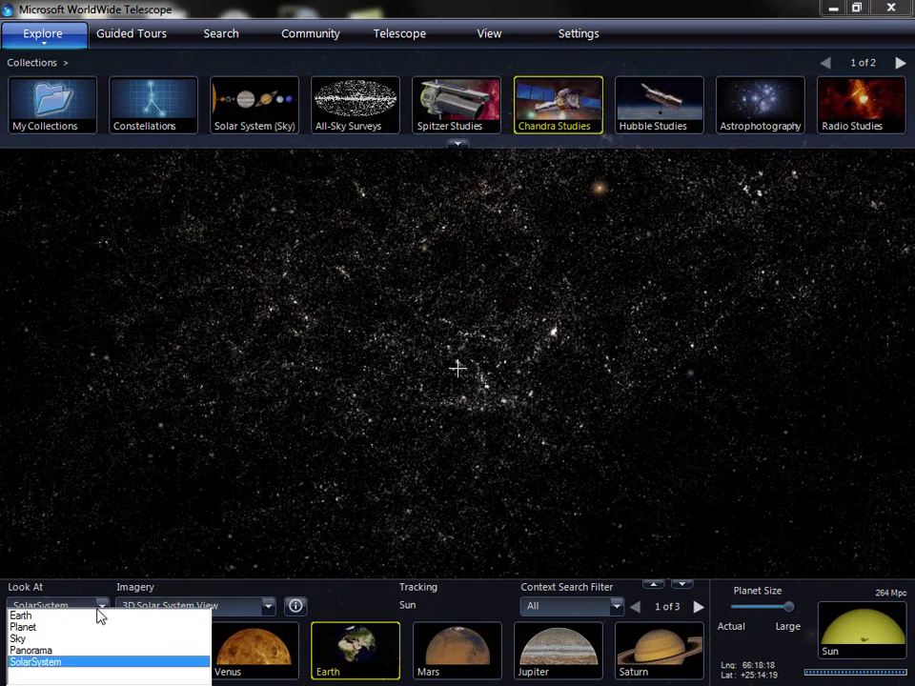
# Switch Look At back to Sky and pan the view to centre on Cygnus
pyautogui.click(29, 638)
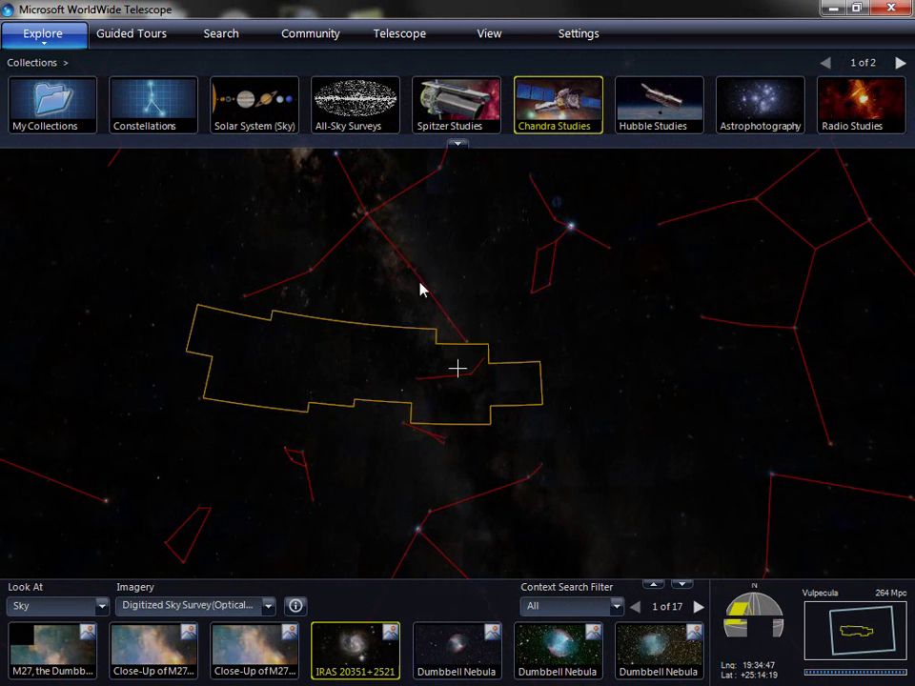
pyautogui.moveTo(384, 302); pyautogui.dragTo(581, 425)
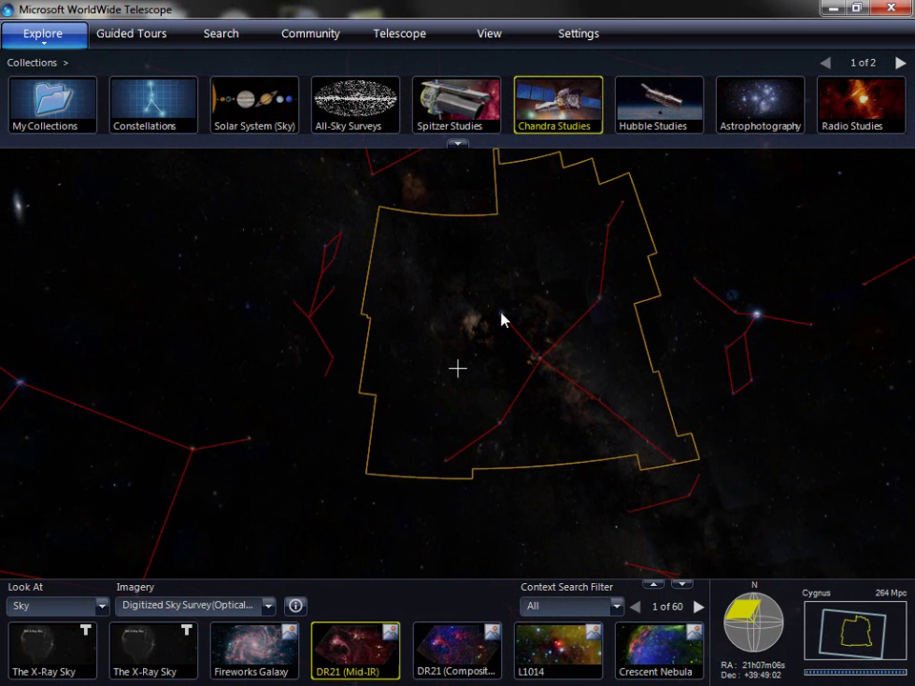
pyautogui.moveTo(504, 320)
pyautogui.rightClick(502, 317)
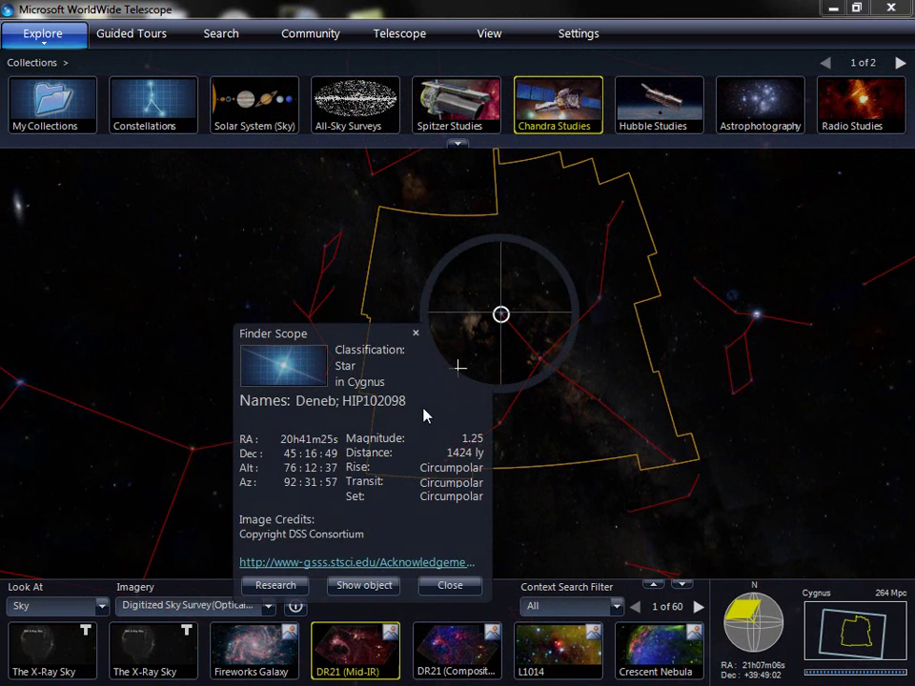
pyautogui.click(275, 585)
pyautogui.moveTo(360, 553)
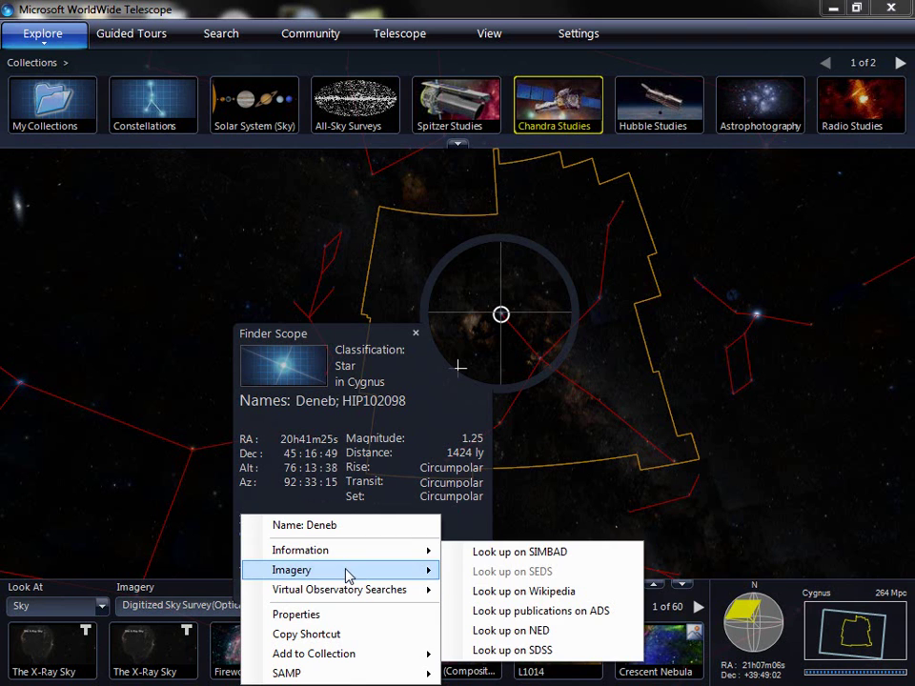
pyautogui.moveTo(344, 592)
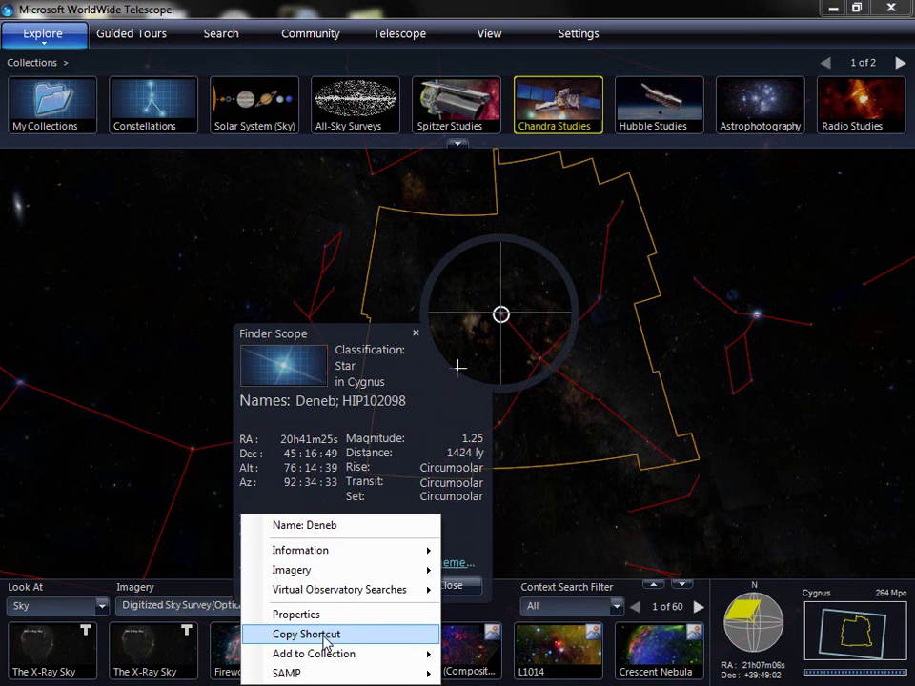
pyautogui.click(321, 525)
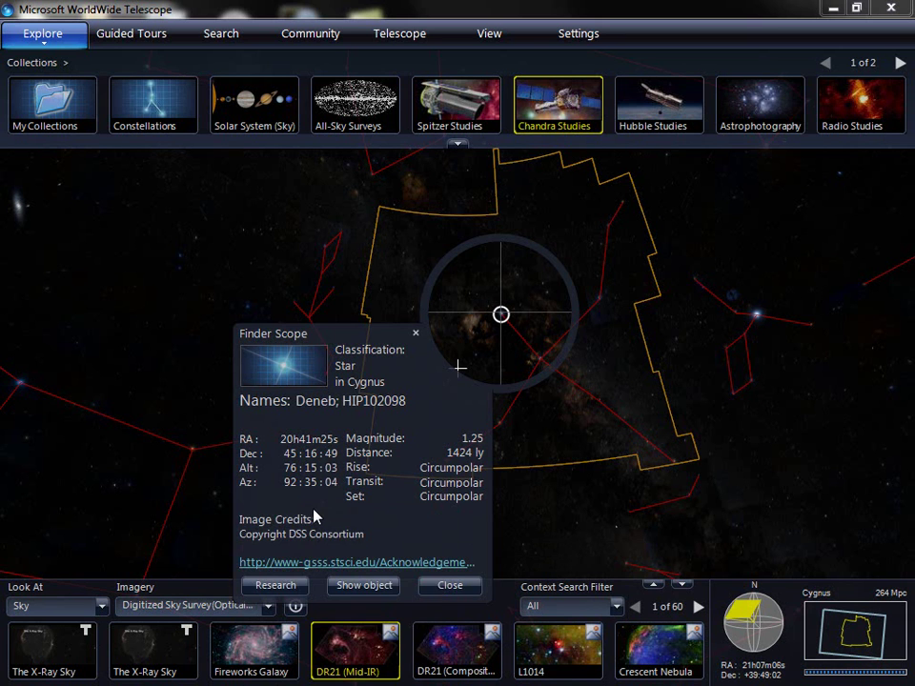
pyautogui.click(452, 587)
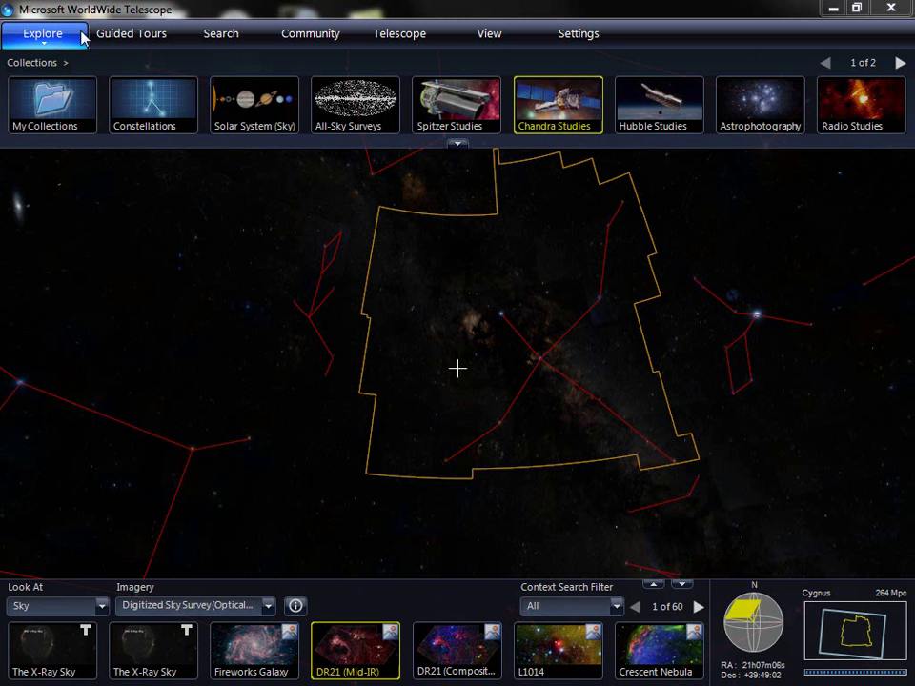
pyautogui.click(146, 37)
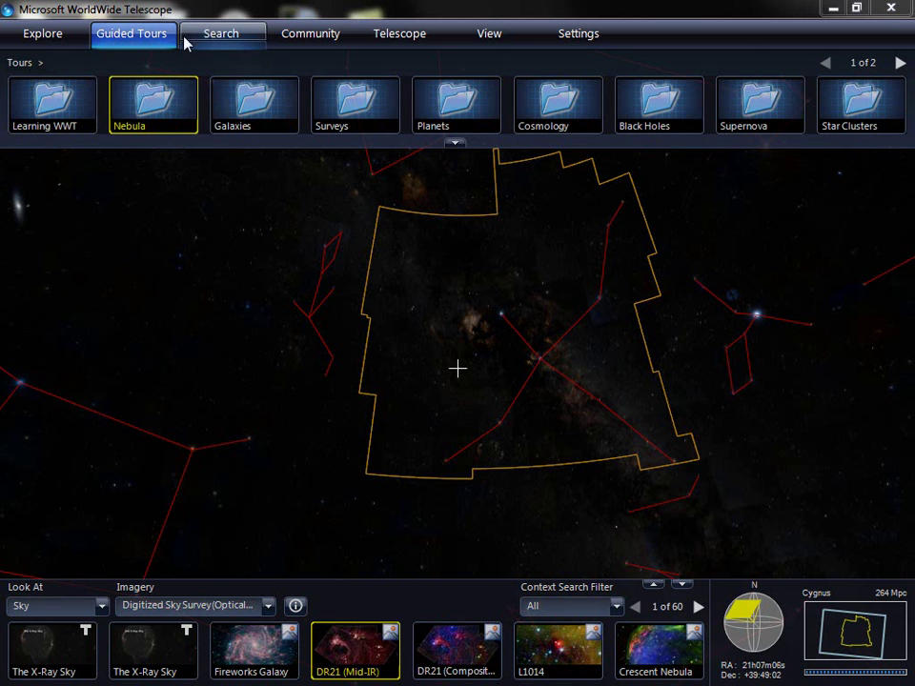
pyautogui.click(133, 48)
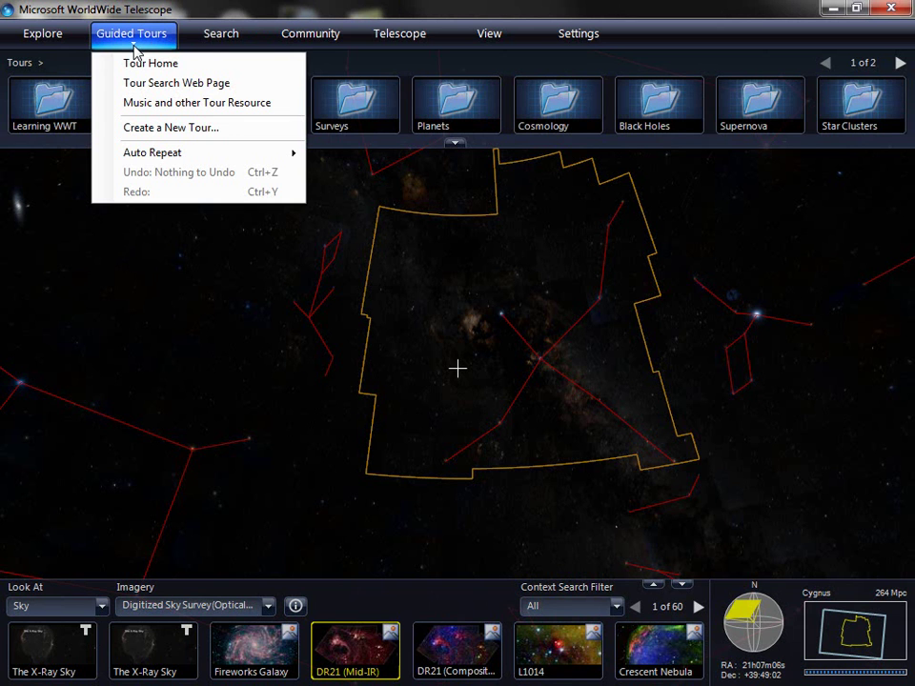
pyautogui.click(133, 49)
pyautogui.click(124, 48)
pyautogui.click(57, 35)
pyautogui.click(116, 34)
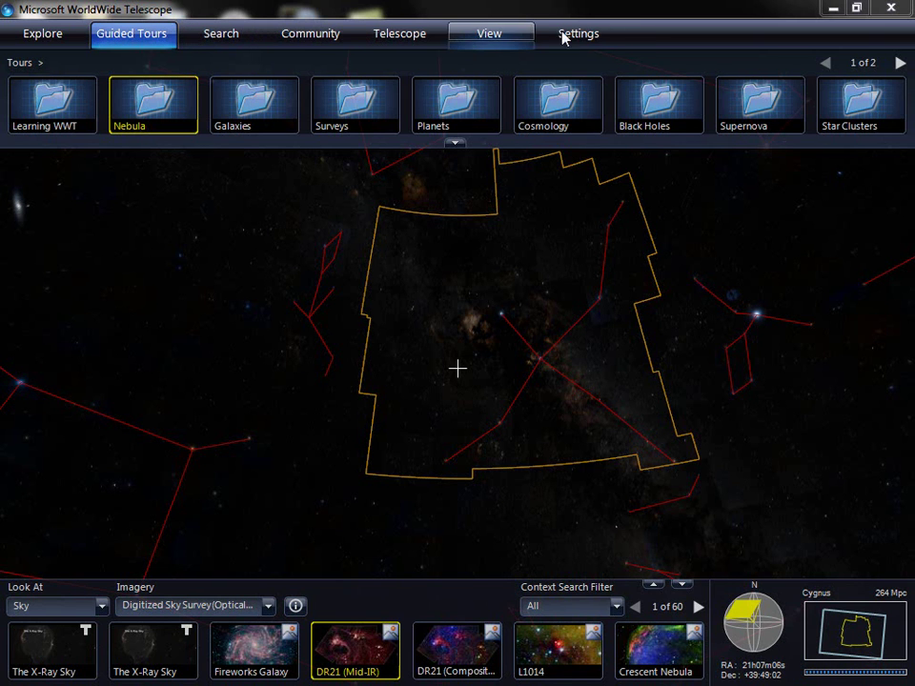
pyautogui.click(37, 32)
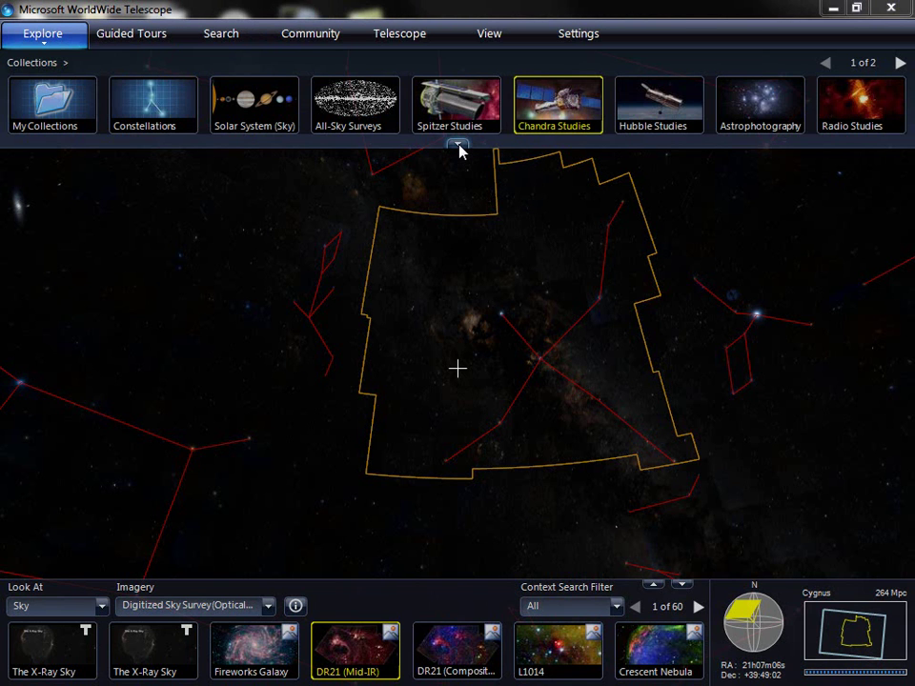
# View Hubble's Pinwheel image with adjusted Image Crossfade, then fly to the NGC 300 image
pyautogui.click(653, 122)
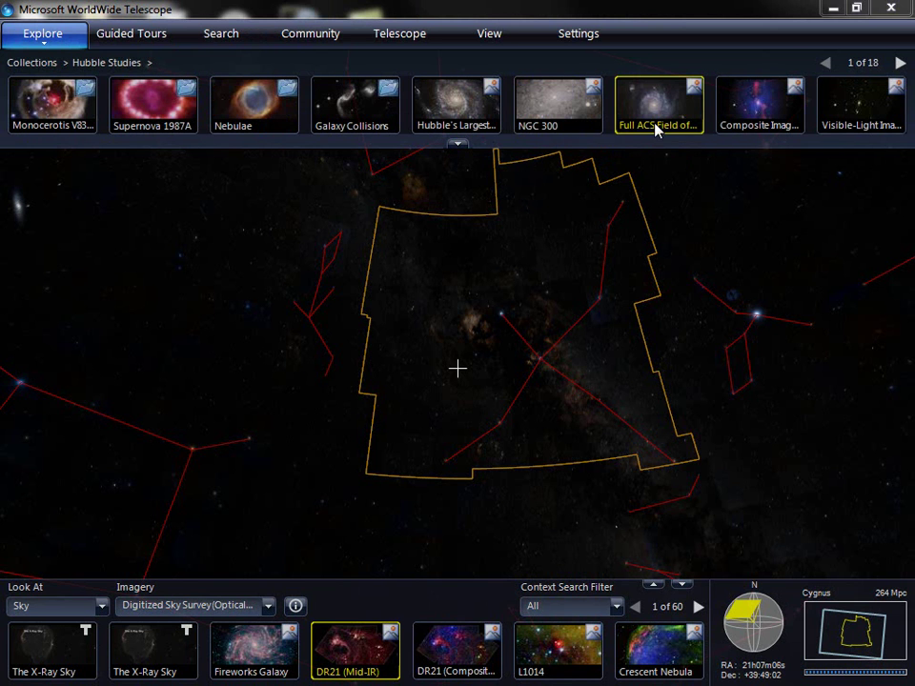
pyautogui.click(457, 116)
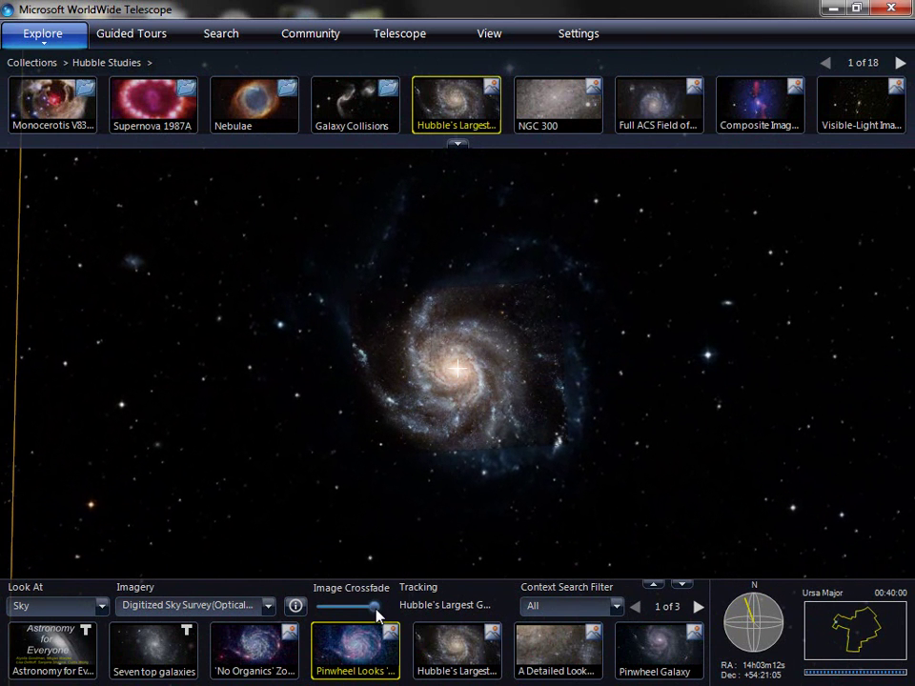
pyautogui.moveTo(363, 609); pyautogui.dragTo(399, 615)
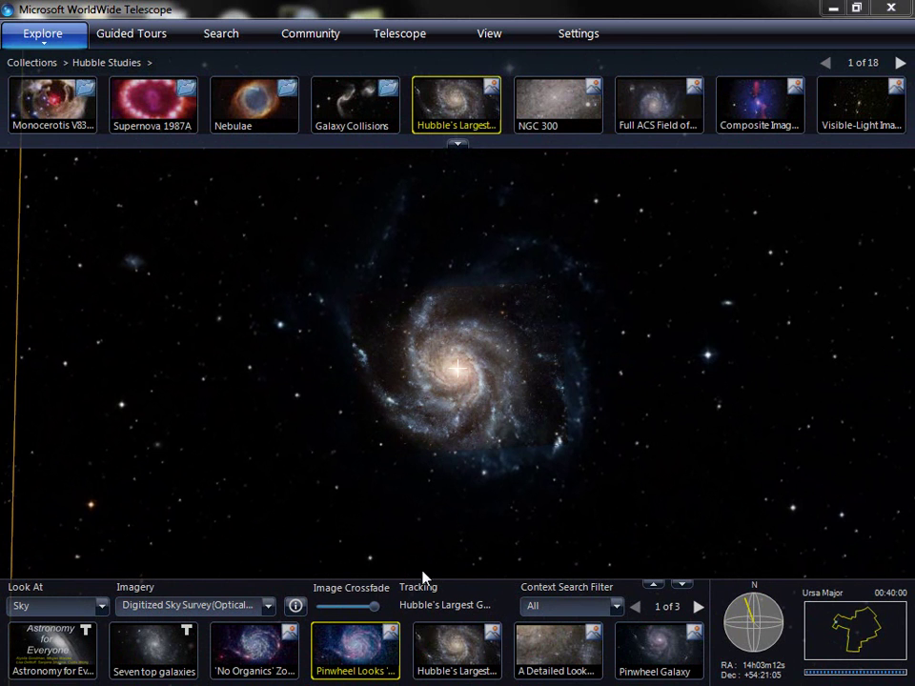
pyautogui.click(565, 113)
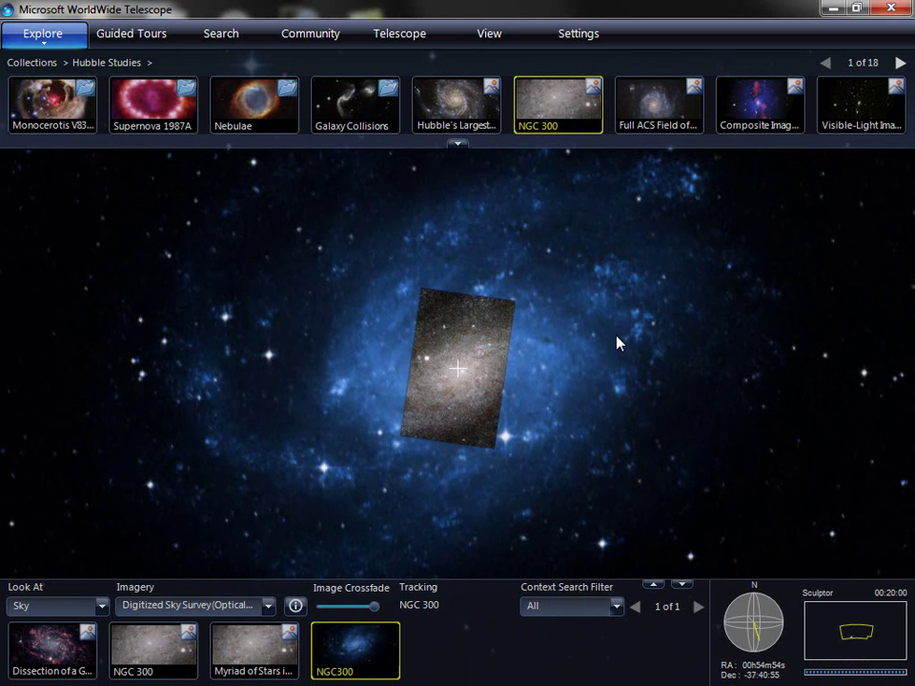
pyautogui.click(122, 32)
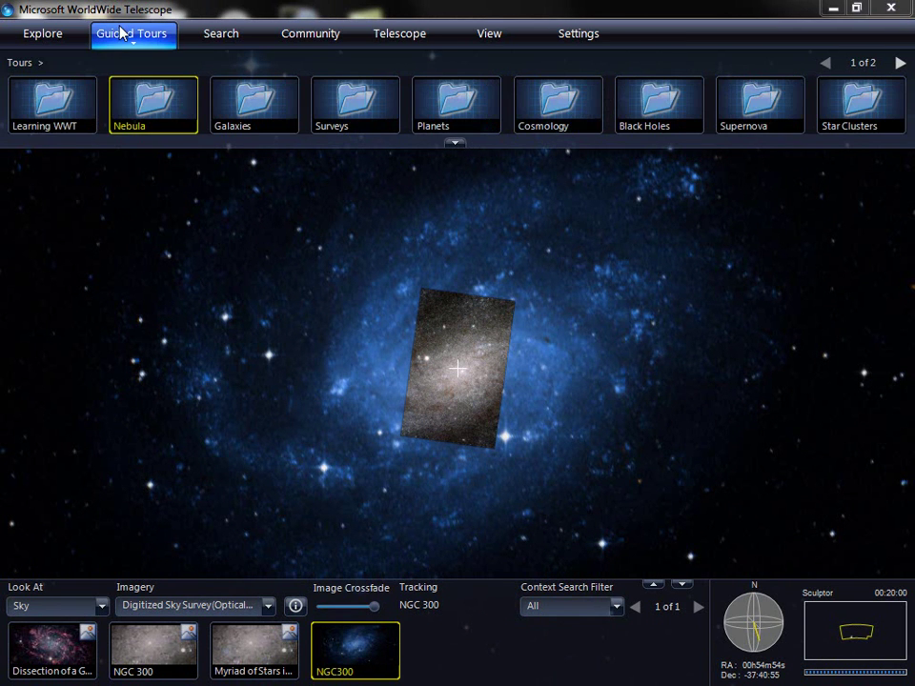
pyautogui.click(141, 117)
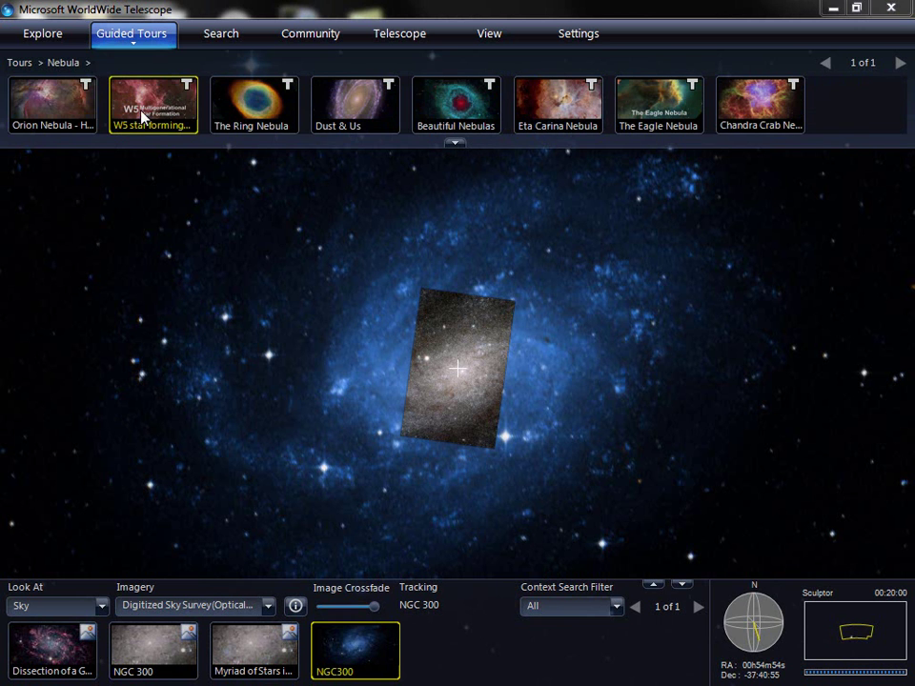
pyautogui.moveTo(74, 107)
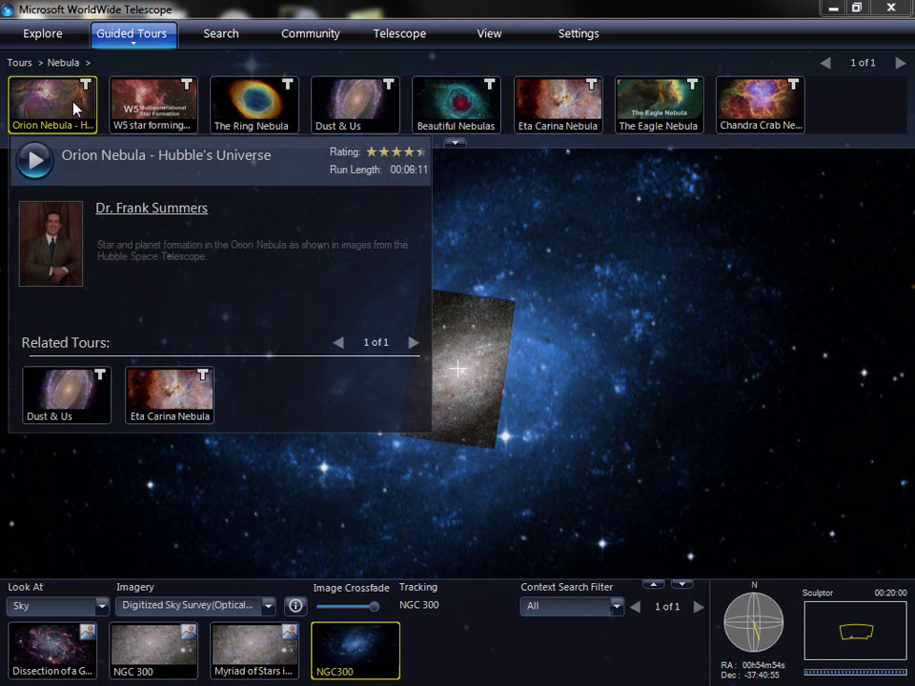
pyautogui.moveTo(127, 107)
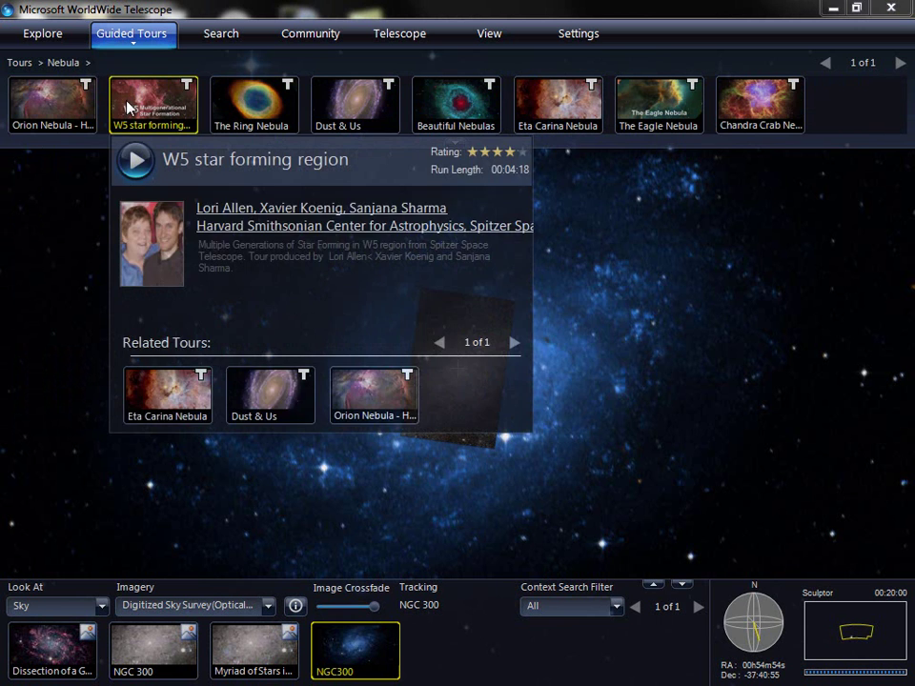
pyautogui.moveTo(267, 117)
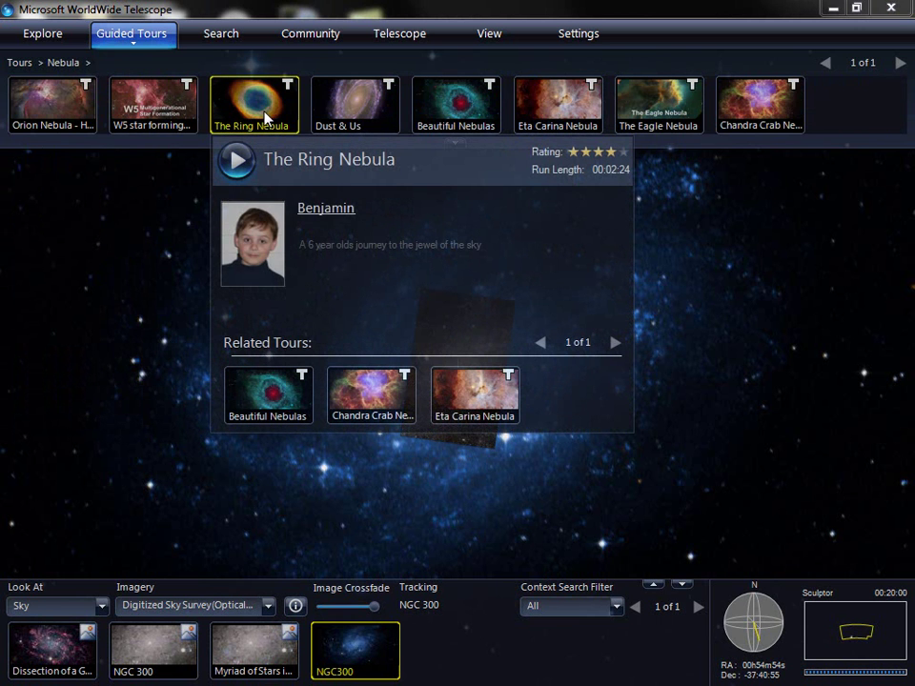
pyautogui.moveTo(350, 116)
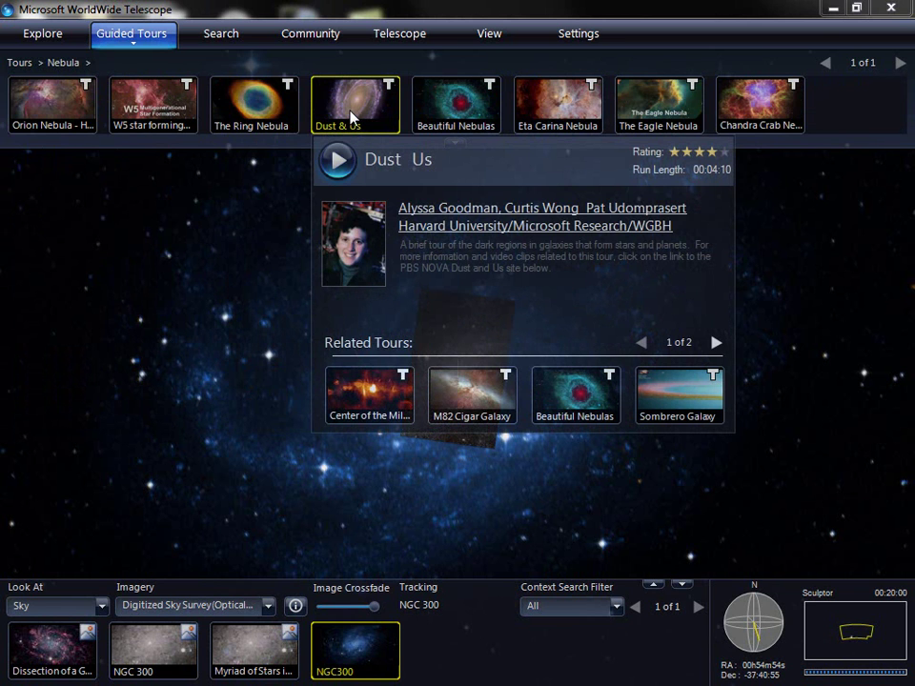
pyautogui.moveTo(431, 112)
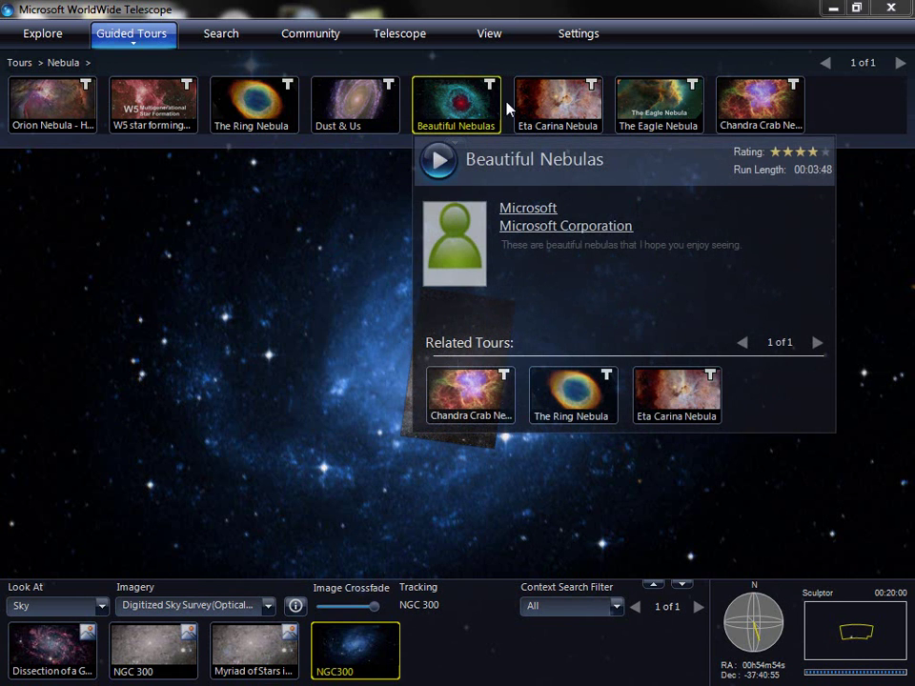
pyautogui.moveTo(546, 107)
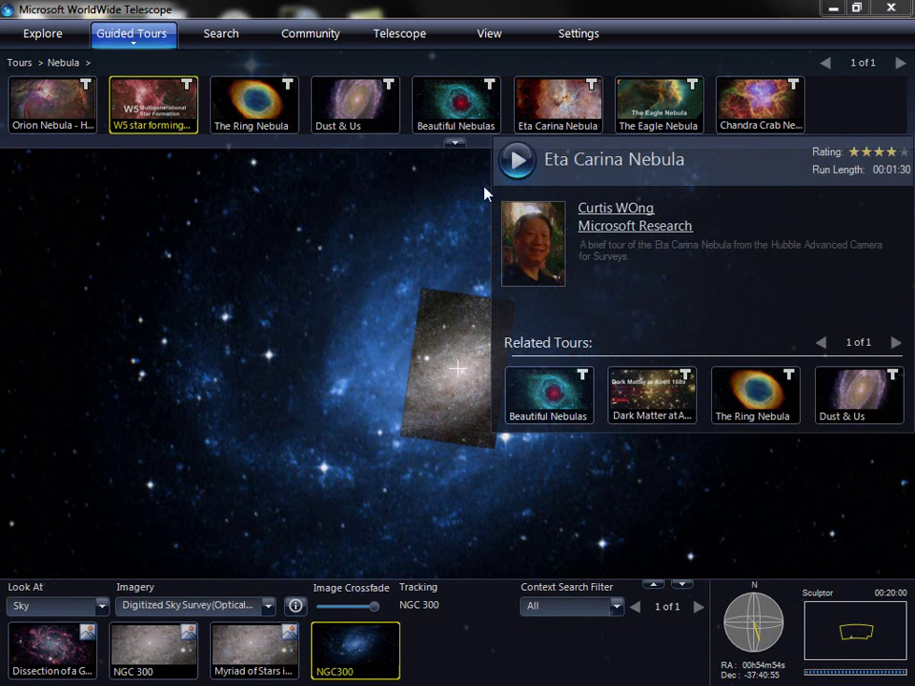
# Replace the m51 search with m101, then show the Community list
pyautogui.click(217, 35)
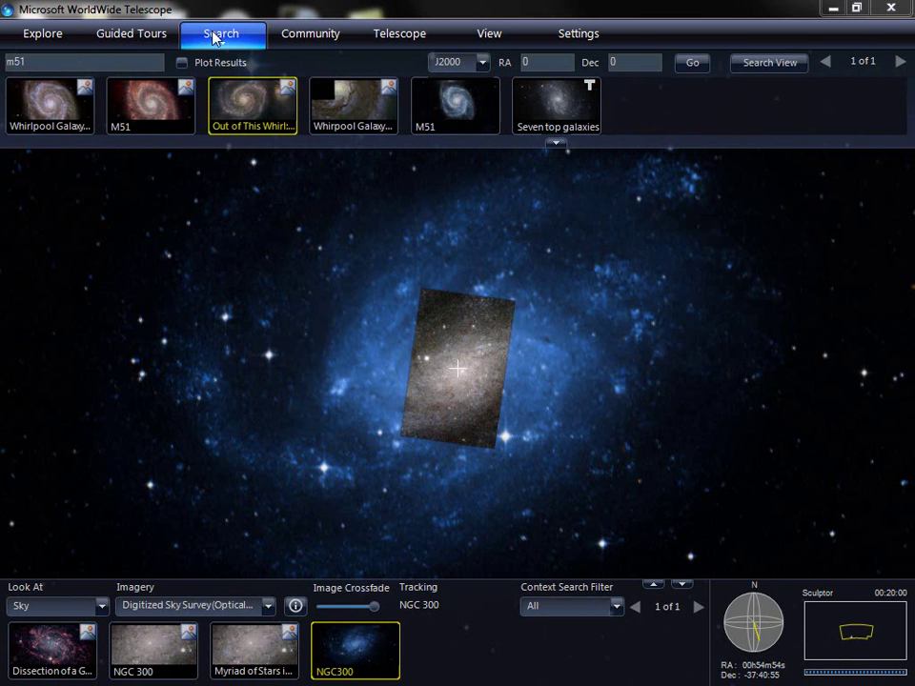
pyautogui.doubleClick(29, 61)
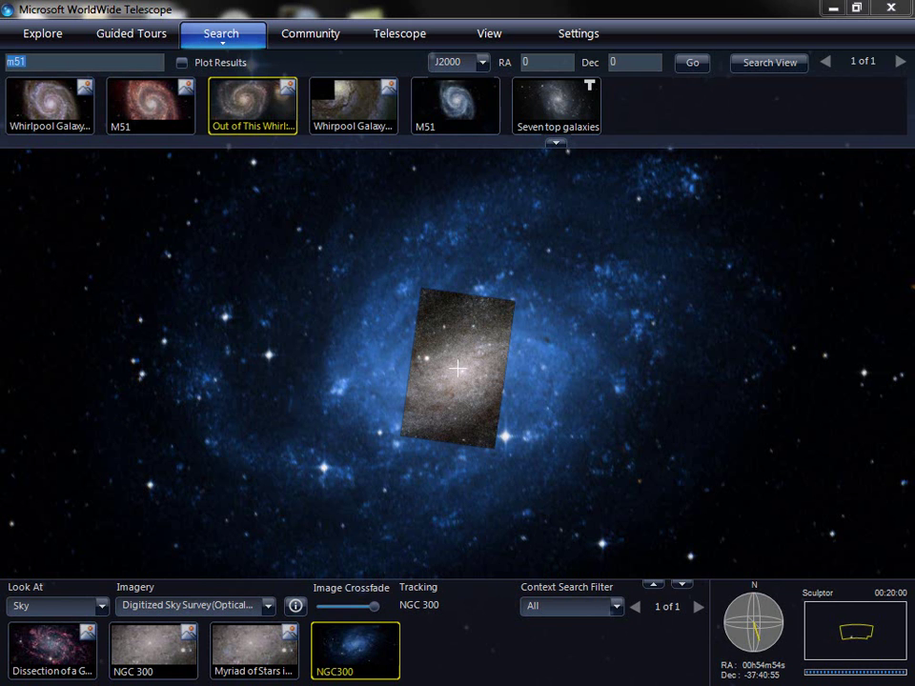
pyautogui.write('m101')
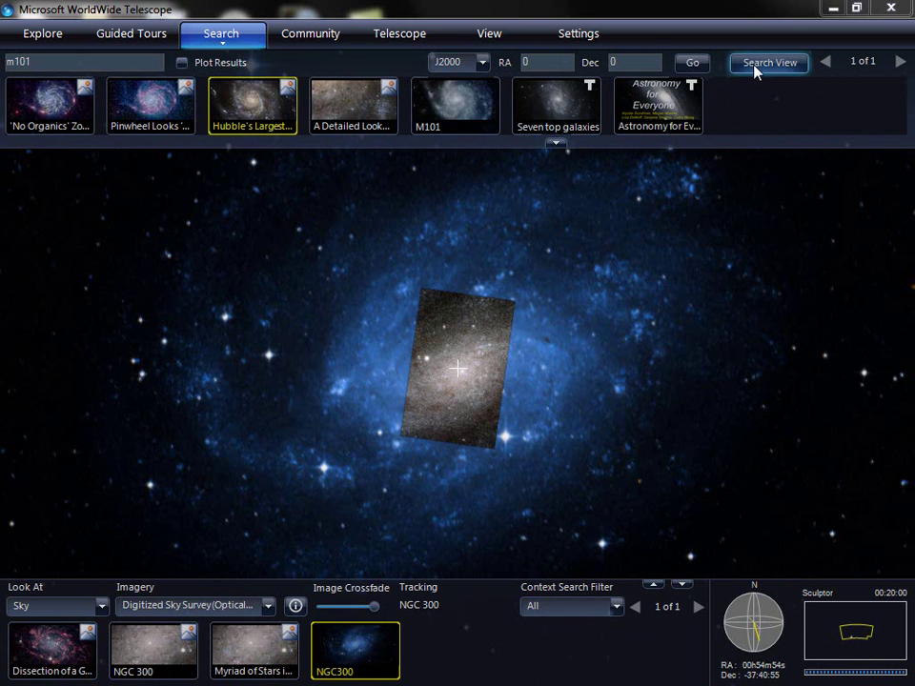
pyautogui.click(326, 35)
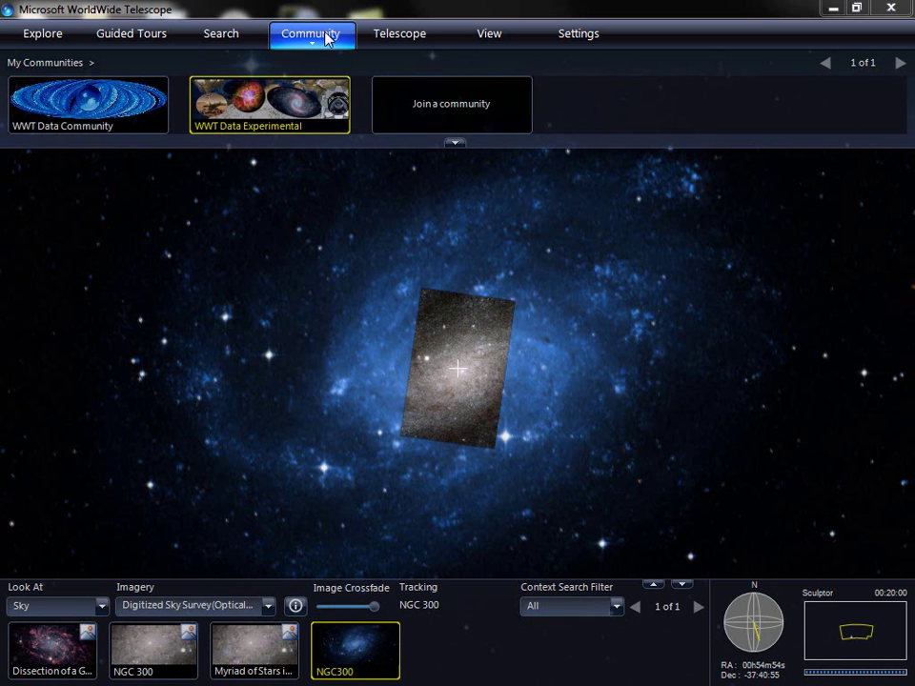
# Show the Telescope options, then the View options with Aquarius displayed
pyautogui.click(405, 36)
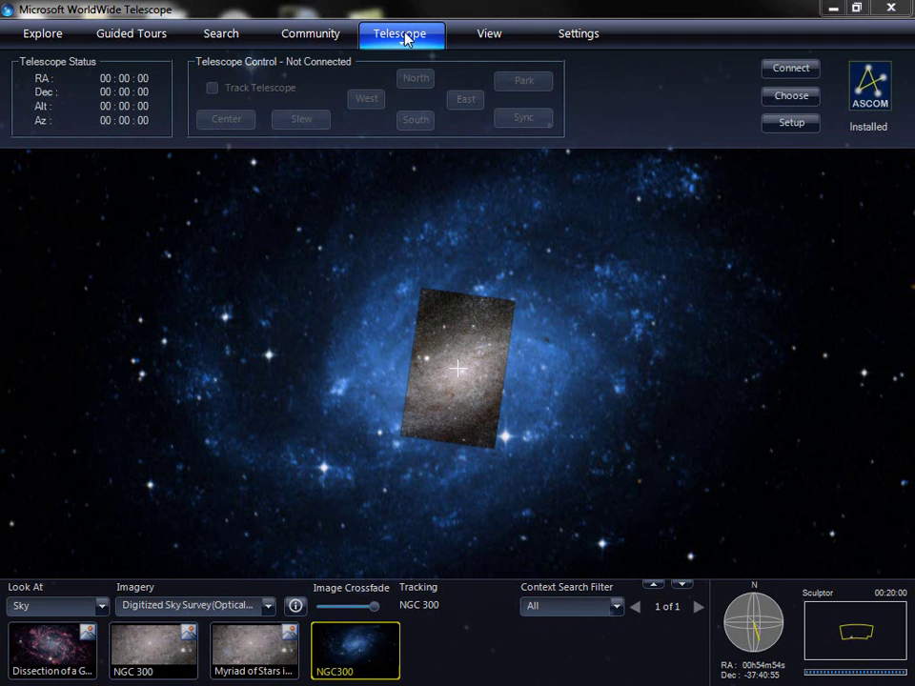
pyautogui.click(481, 33)
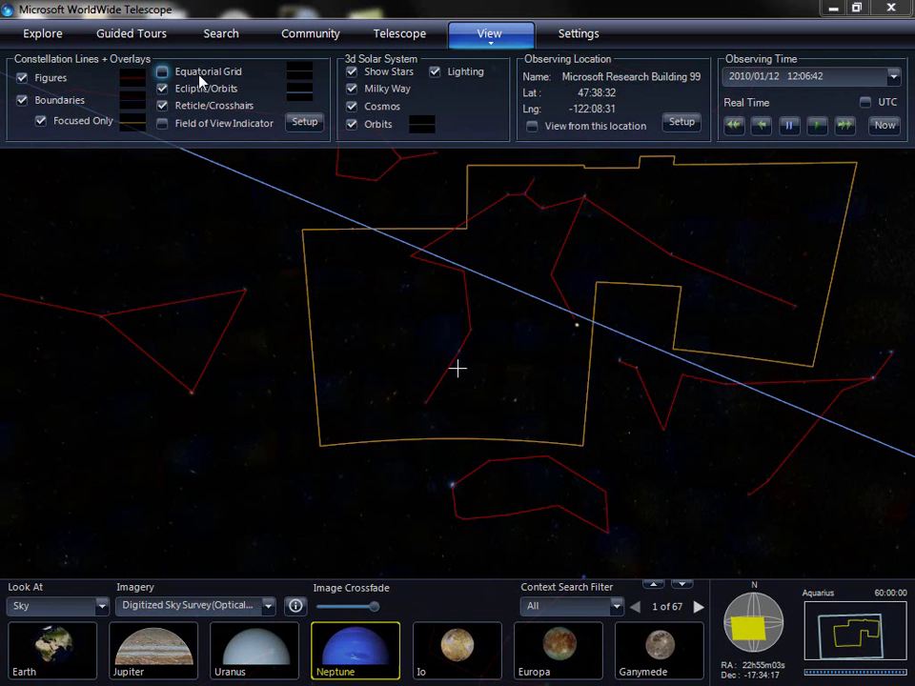
# Enable 'View from this location' and turn the horizon view north-west toward Ursa Major
pyautogui.click(351, 105)
pyautogui.click(532, 126)
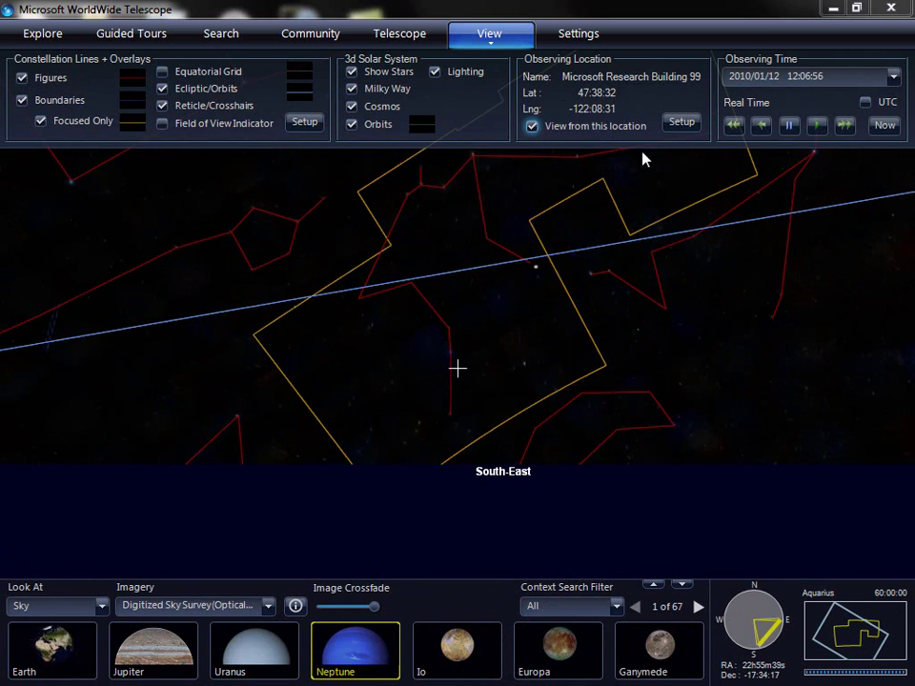
pyautogui.moveTo(844, 306); pyautogui.dragTo(198, 373)
pyautogui.moveTo(883, 344); pyautogui.dragTo(306, 371)
pyautogui.moveTo(677, 337); pyautogui.dragTo(374, 340)
pyautogui.moveTo(690, 337); pyautogui.dragTo(355, 323)
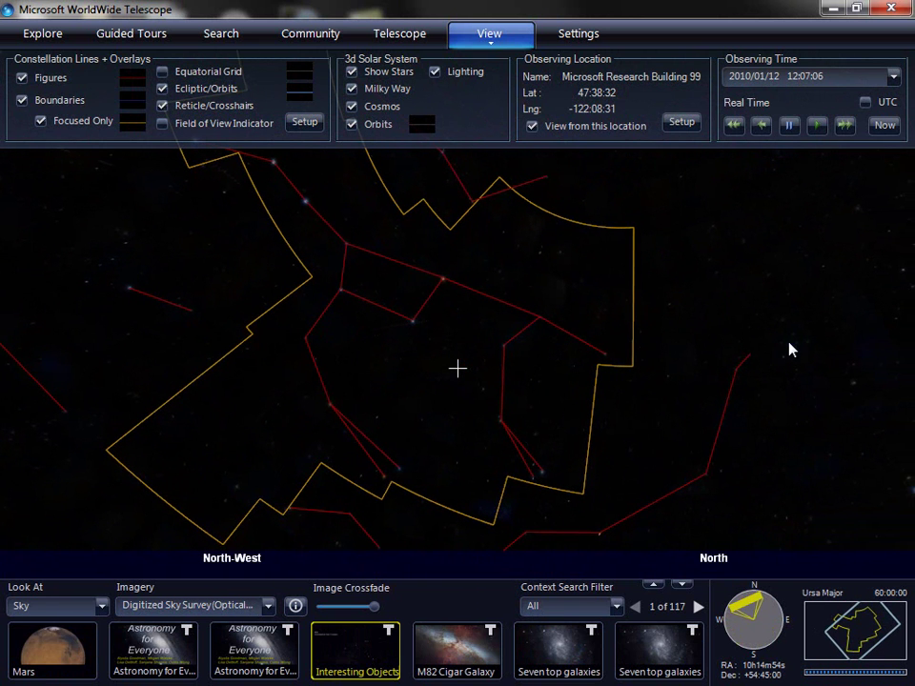
pyautogui.moveTo(787, 346)
# Confirm the observing time, run the clock at X 1000, and pause it at 14:01:41
pyautogui.click(893, 78)
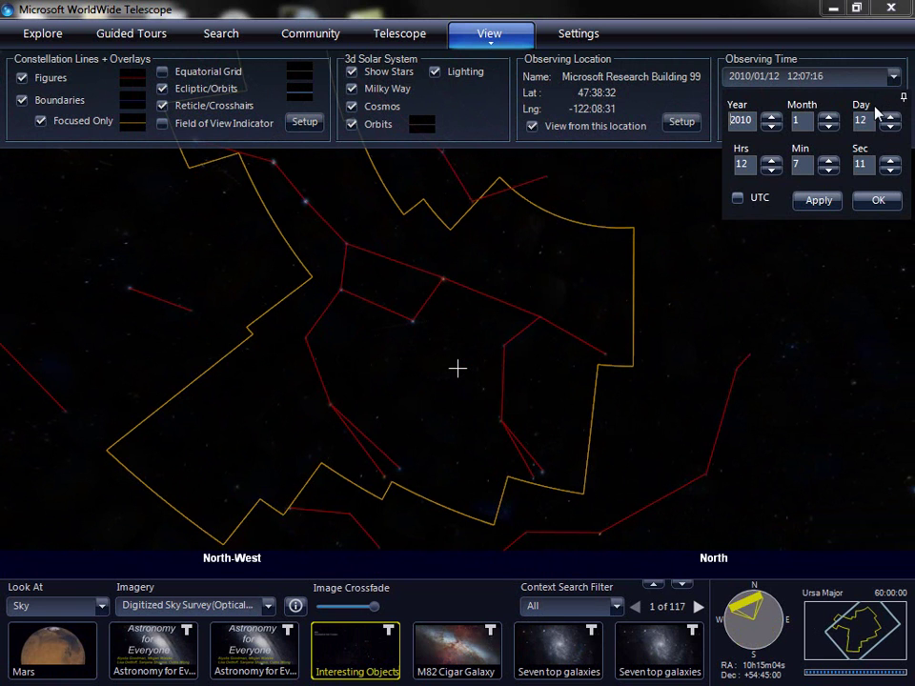
pyautogui.click(878, 201)
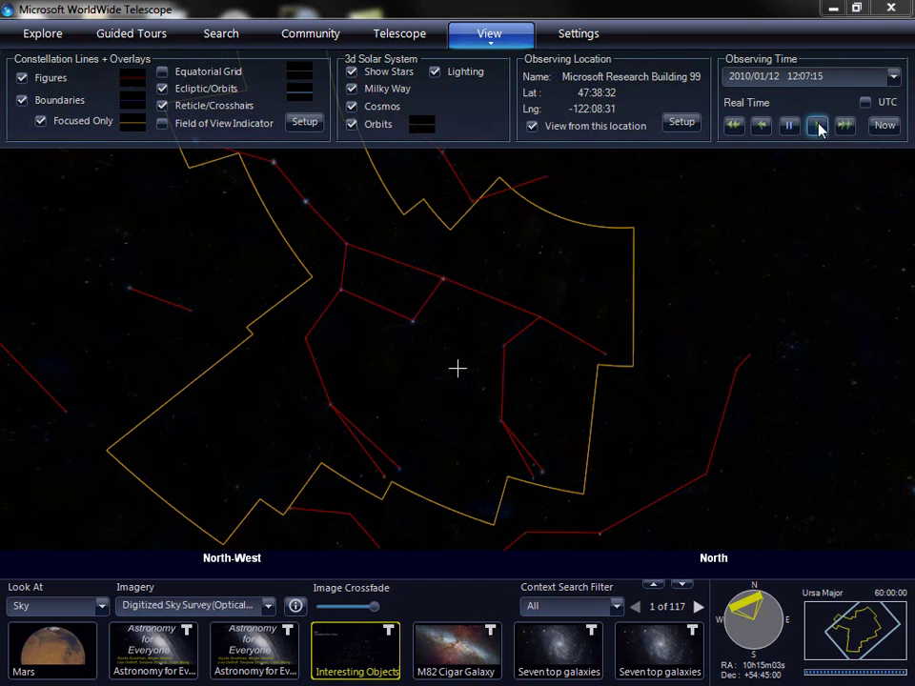
pyautogui.click(844, 126)
pyautogui.click(844, 127)
pyautogui.click(845, 126)
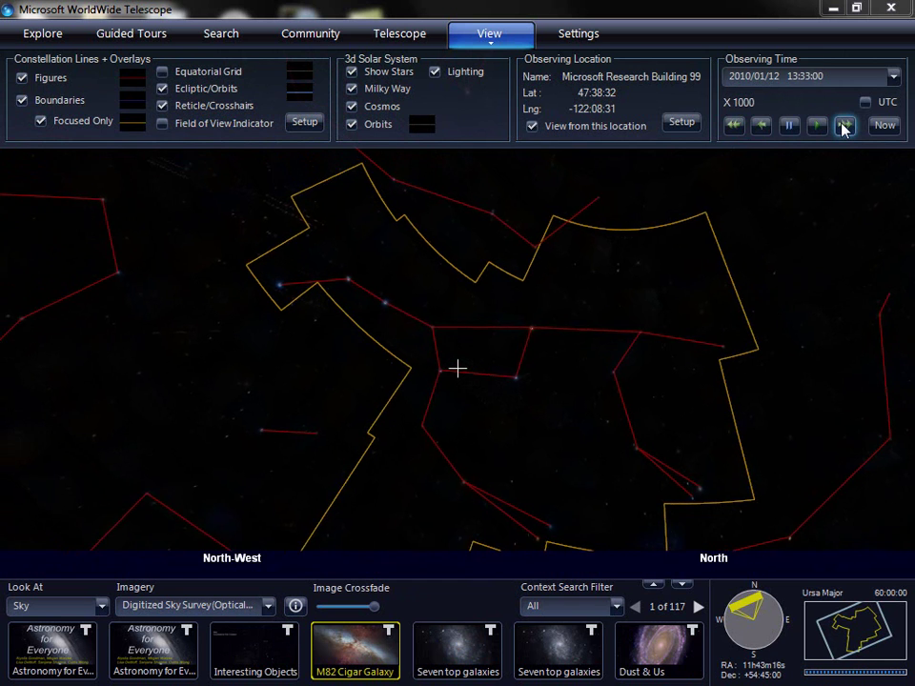
pyautogui.click(789, 125)
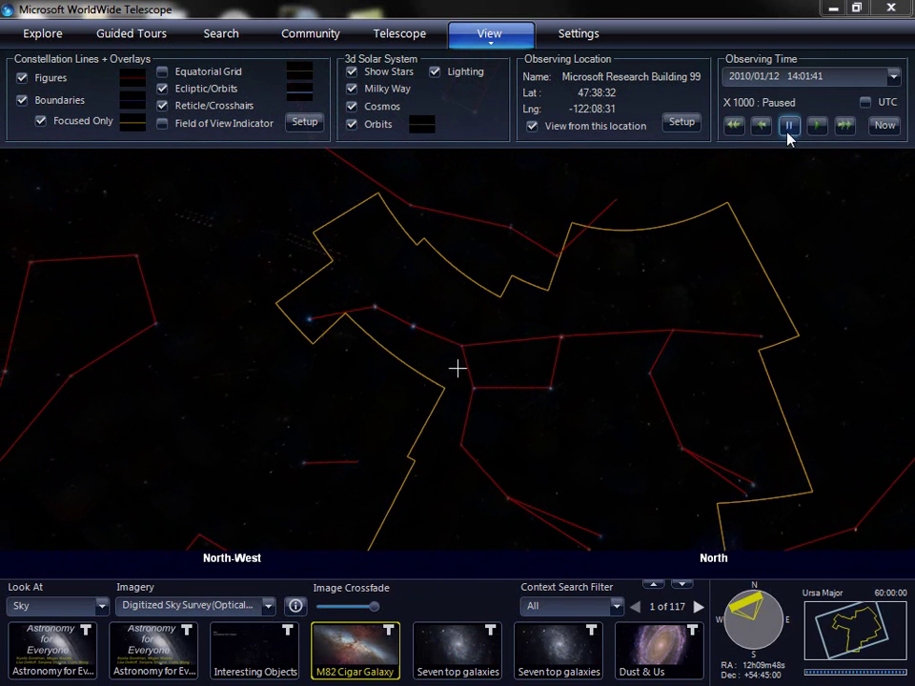
pyautogui.click(579, 33)
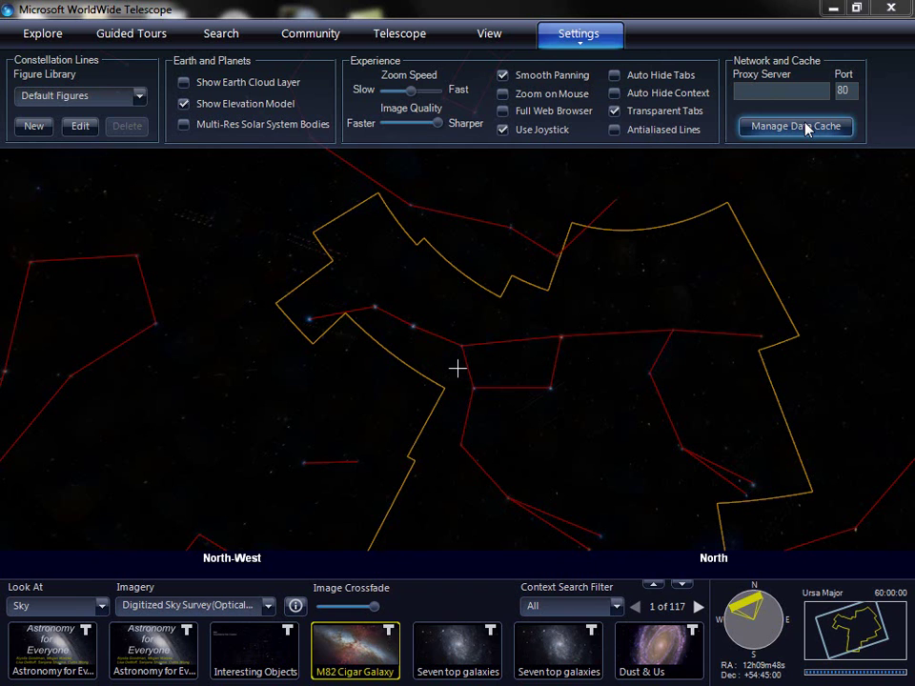
# Open Getting Started from the Explore menu to launch the WorldWide Telescope User Guide
pyautogui.click(50, 35)
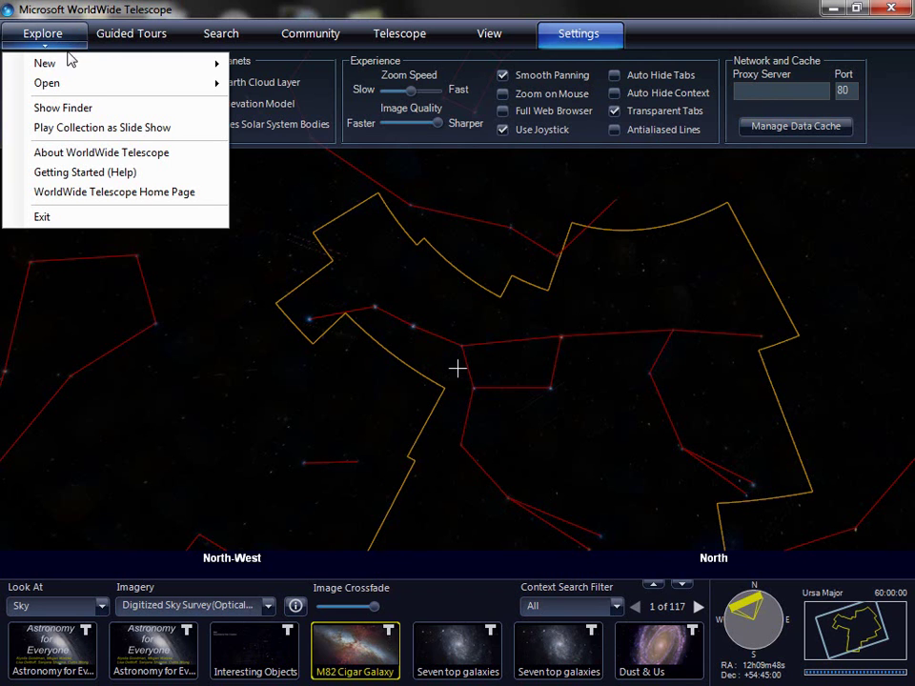
pyautogui.click(81, 174)
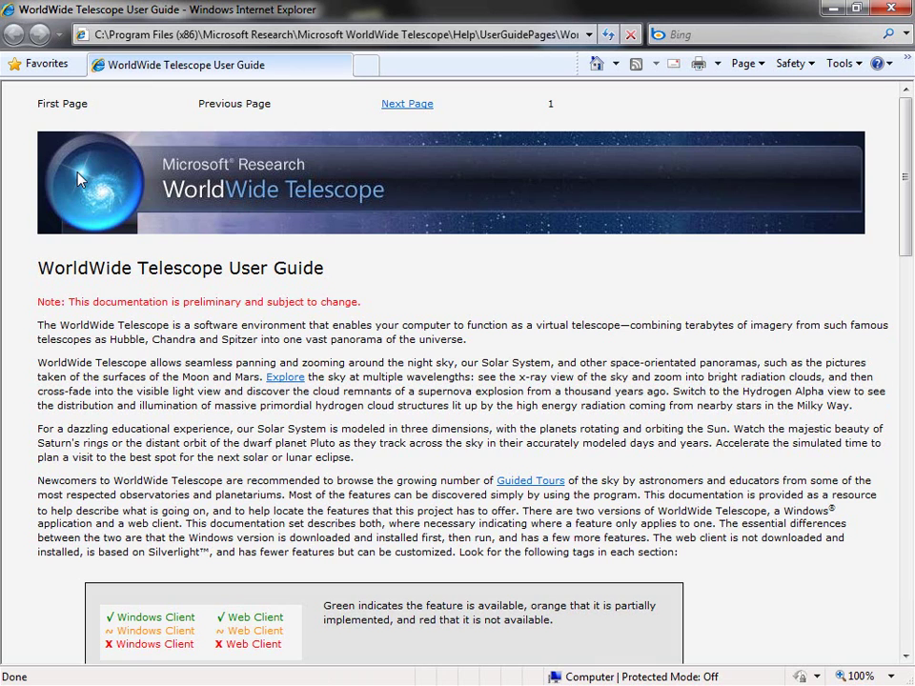
# Skim the User Guide introduction page, then close the Internet Explorer window
pyautogui.scroll(-15, 107, 169)
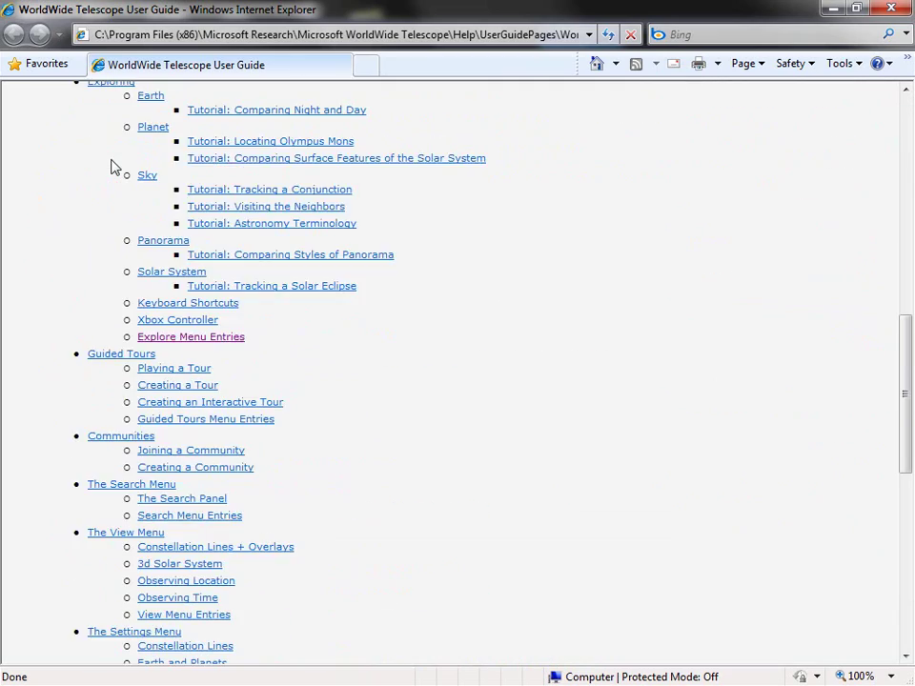
pyautogui.scroll(-10, 111, 168)
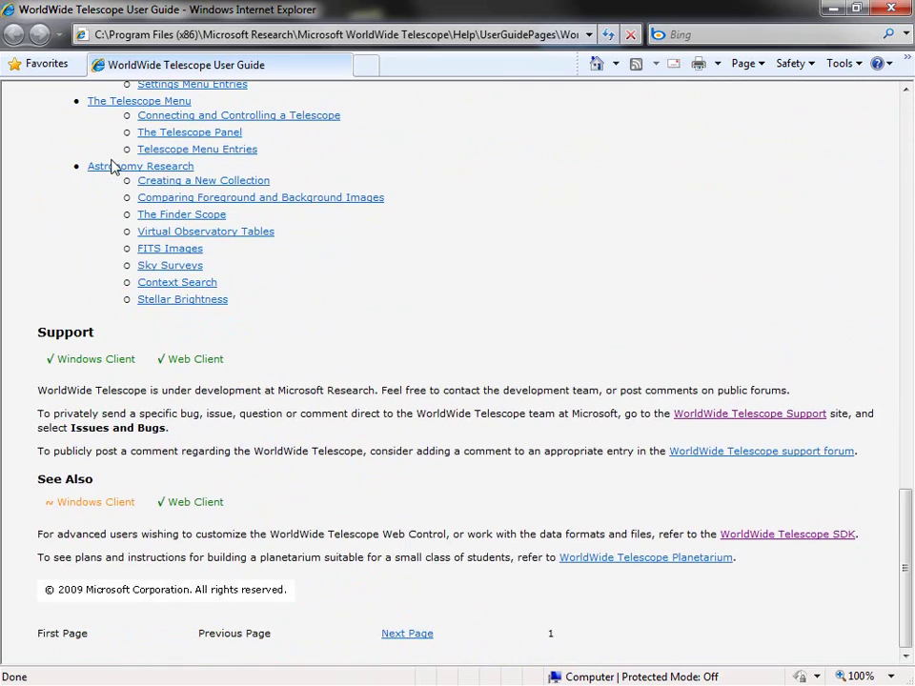
pyautogui.scroll(15, 111, 167)
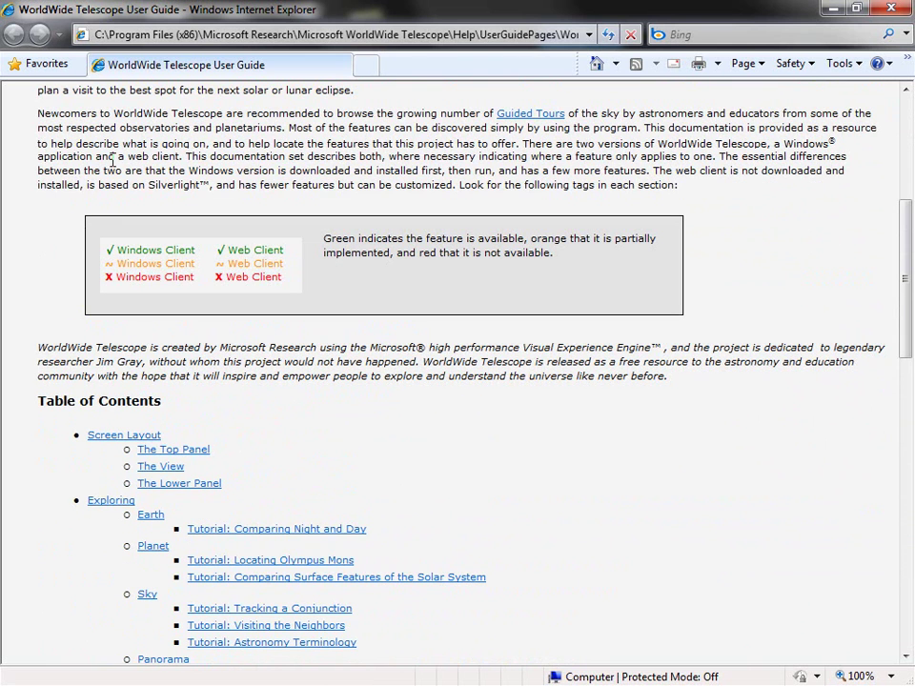
pyautogui.click(891, 9)
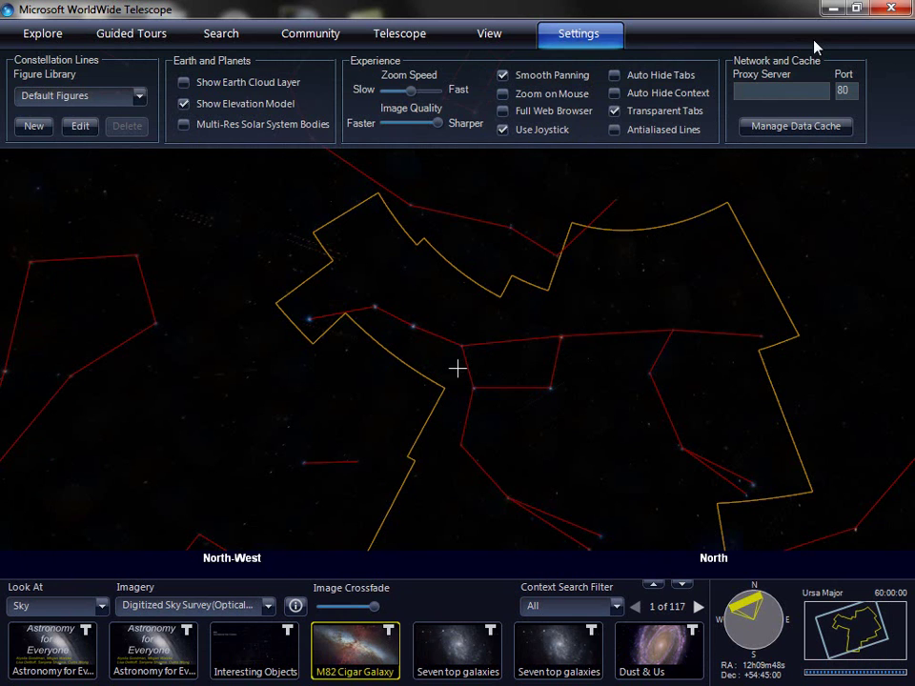